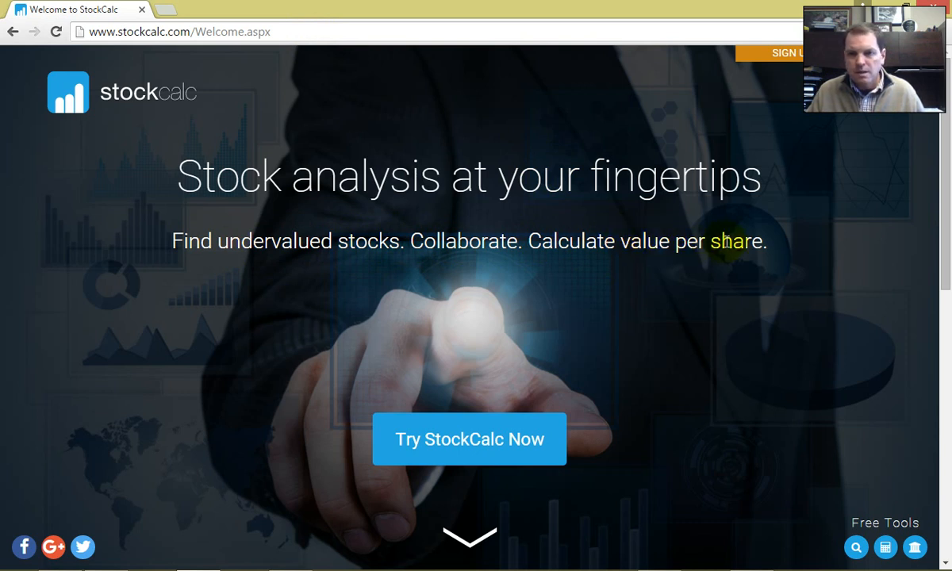
- Sign in to the existing account by entering the username and the account password
{"action": "left_click", "coordinate": [789, 54]}
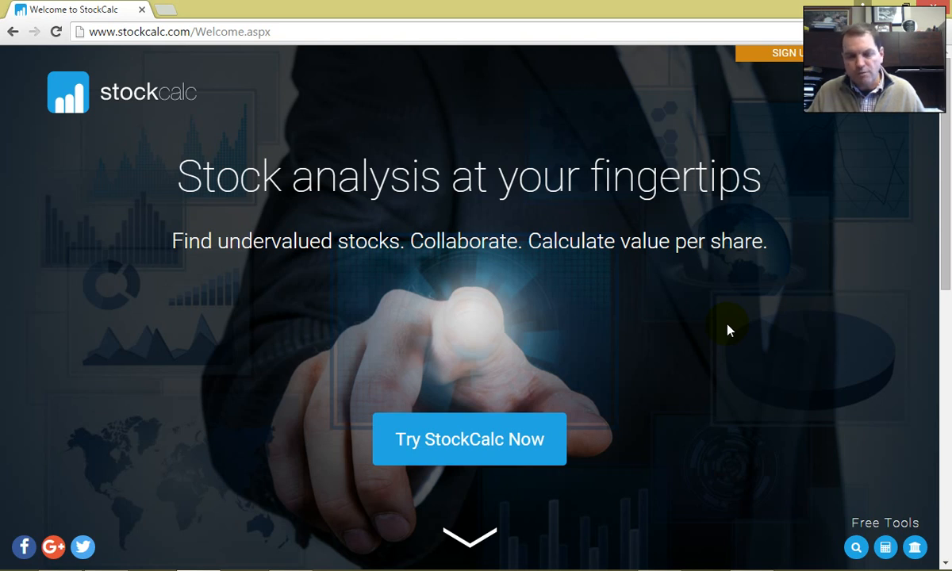
{"action": "left_click", "coordinate": [798, 52]}
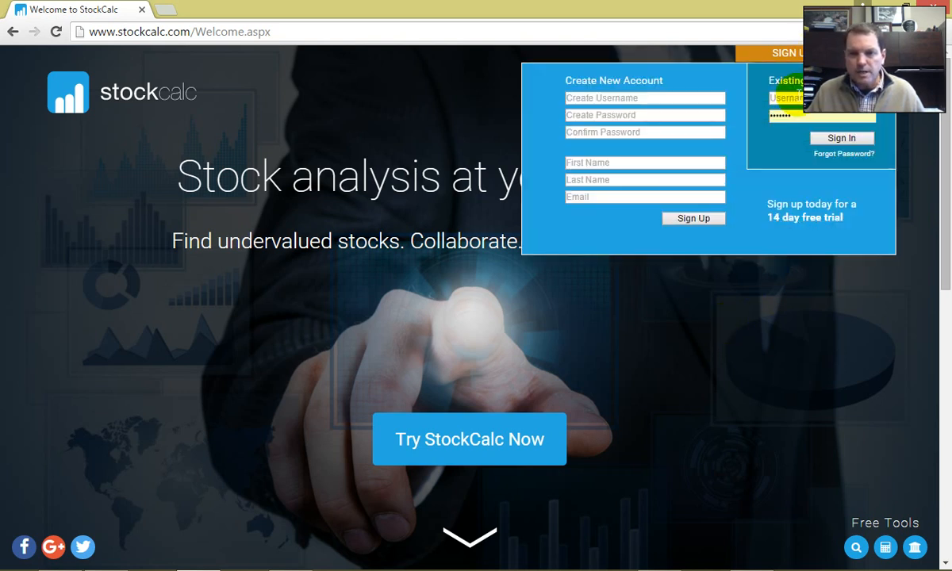
{"action": "left_click", "coordinate": [792, 99]}
{"action": "type", "text": "BrianD"}
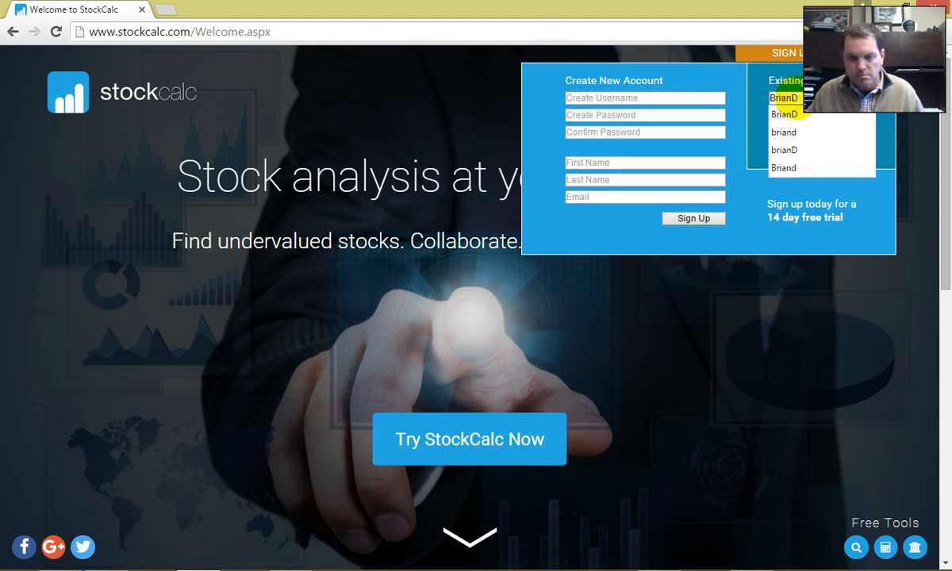
{"action": "key", "text": "Tab"}
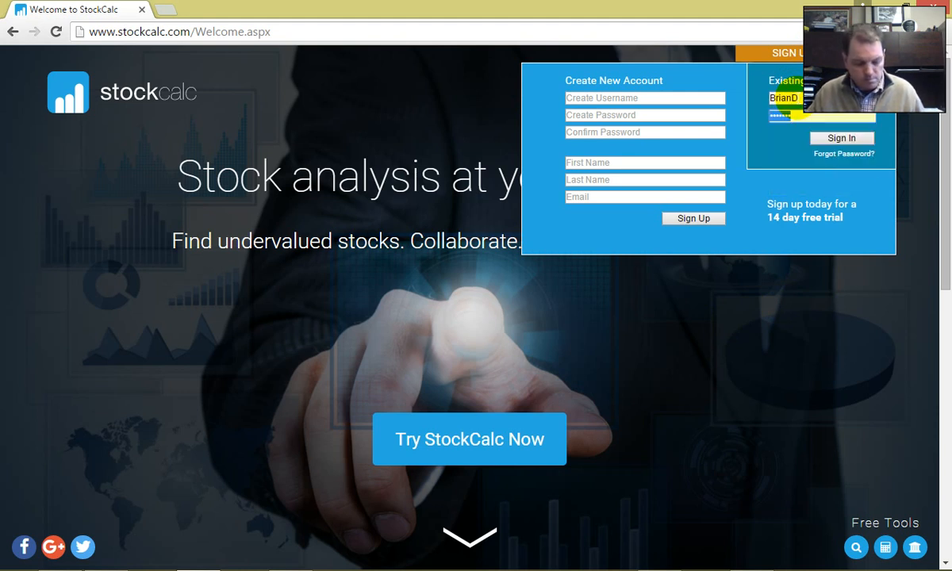
{"action": "type", "text": "••••••••"}
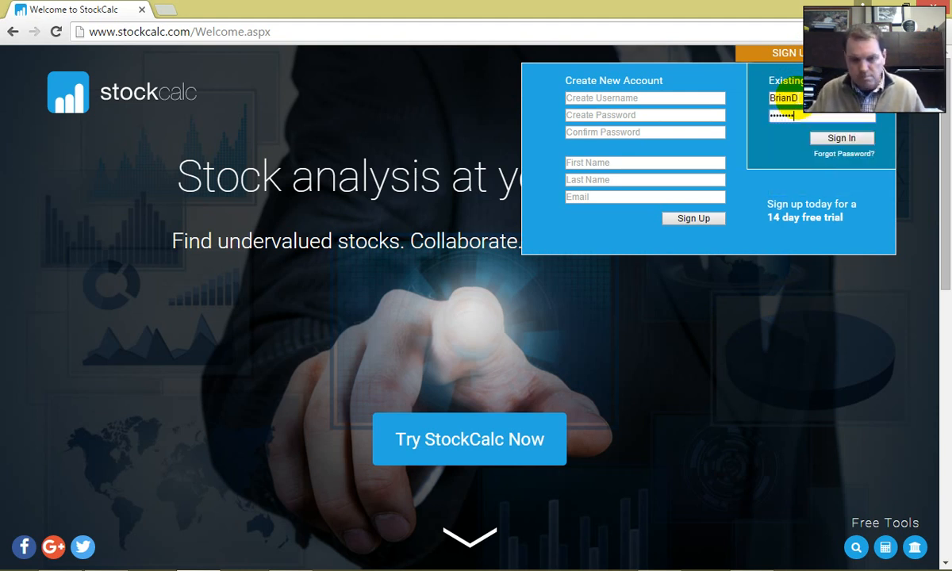
{"action": "left_click", "coordinate": [840, 140]}
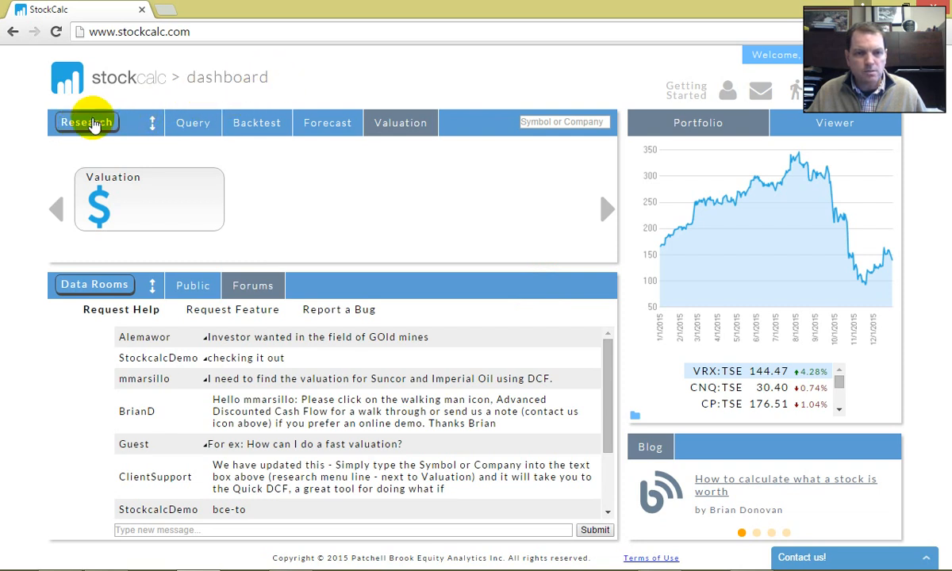
- Switch from the dashboard to the research section
{"action": "left_click", "coordinate": [83, 122]}
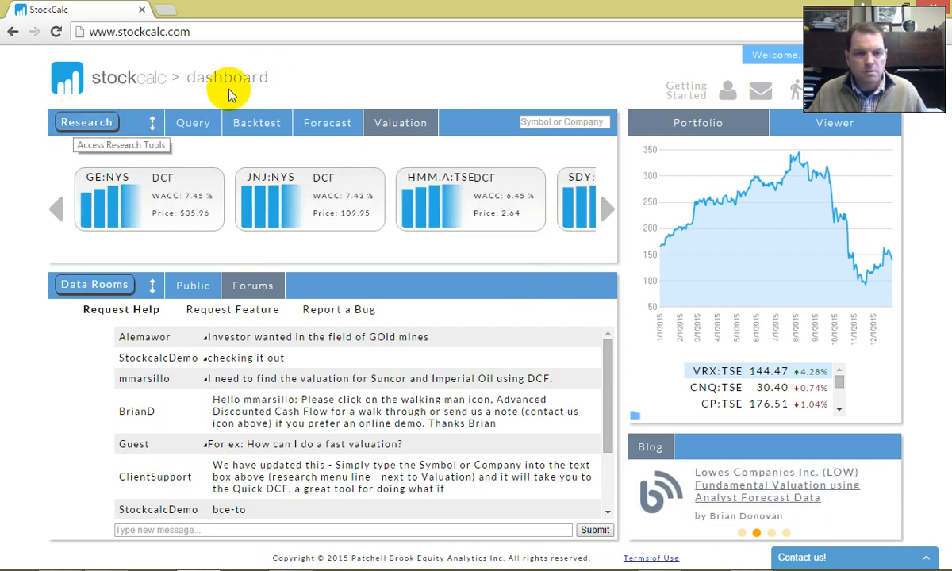
{"action": "left_click", "coordinate": [271, 80]}
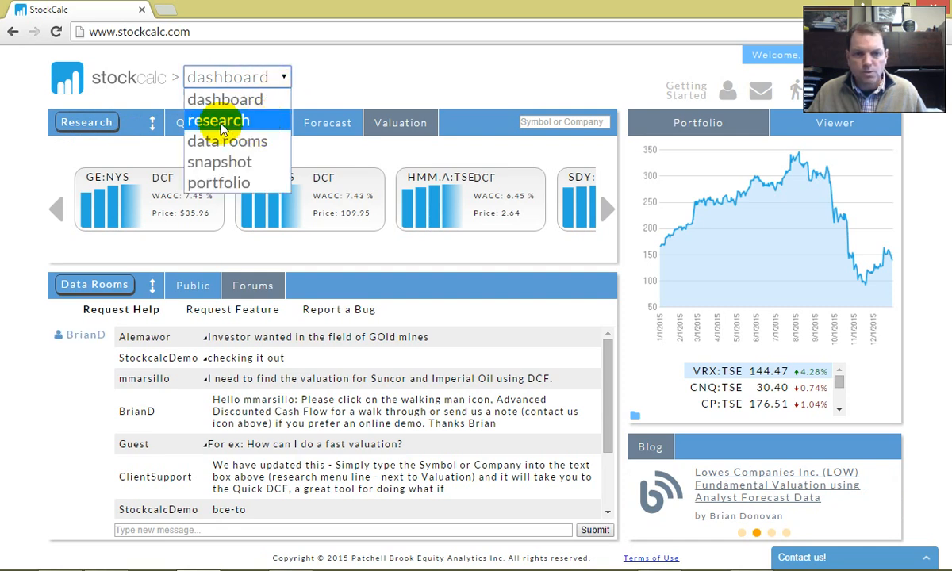
{"action": "left_click", "coordinate": [397, 62]}
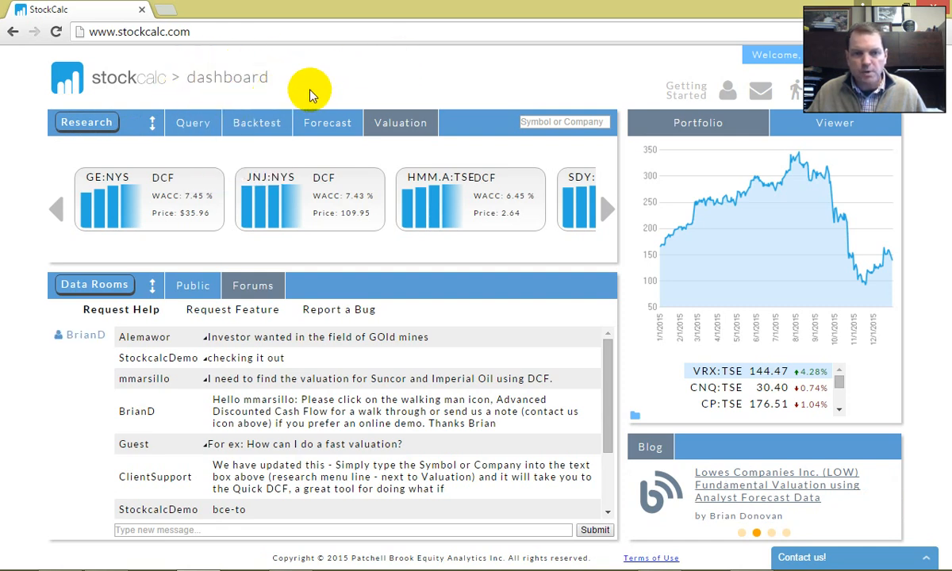
{"action": "left_click", "coordinate": [282, 78]}
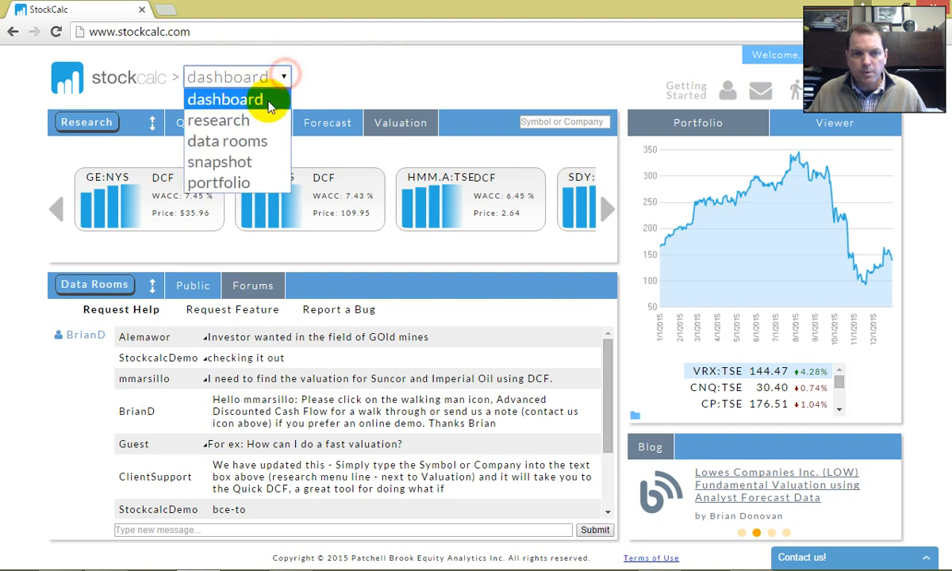
{"action": "left_click", "coordinate": [225, 122]}
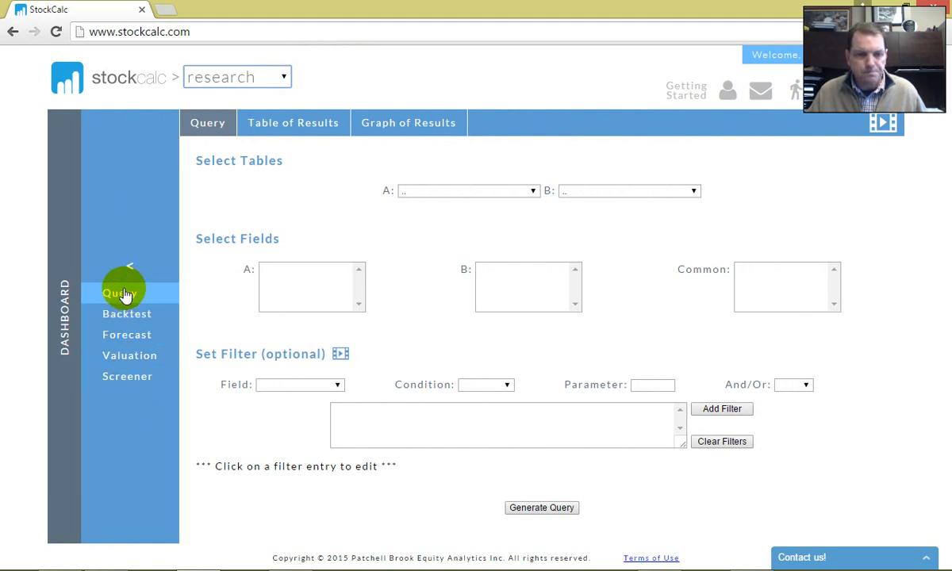
- Open the Cost of Capital valuation and calculate beta for Alphabet (GOOG) on NAS
{"action": "left_click", "coordinate": [123, 361]}
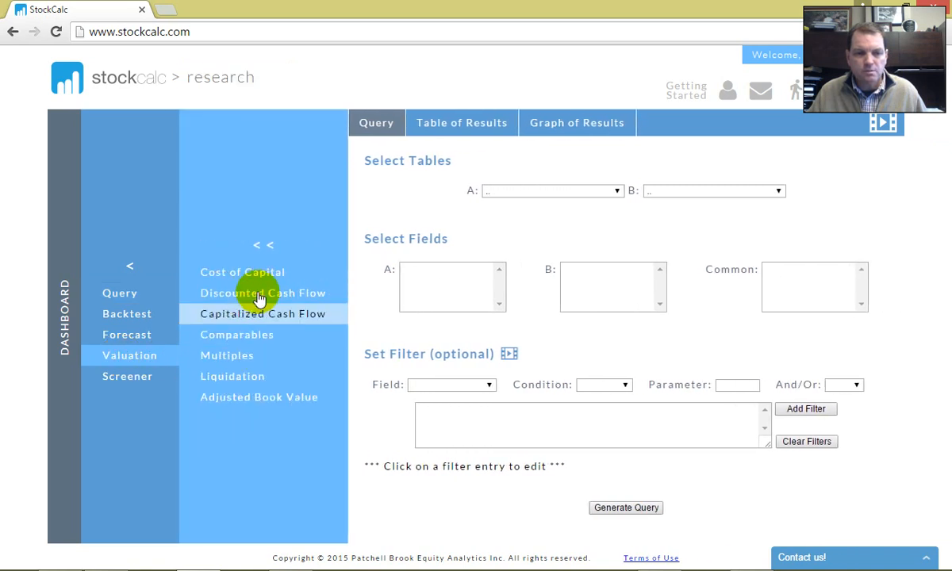
{"action": "left_click", "coordinate": [236, 273]}
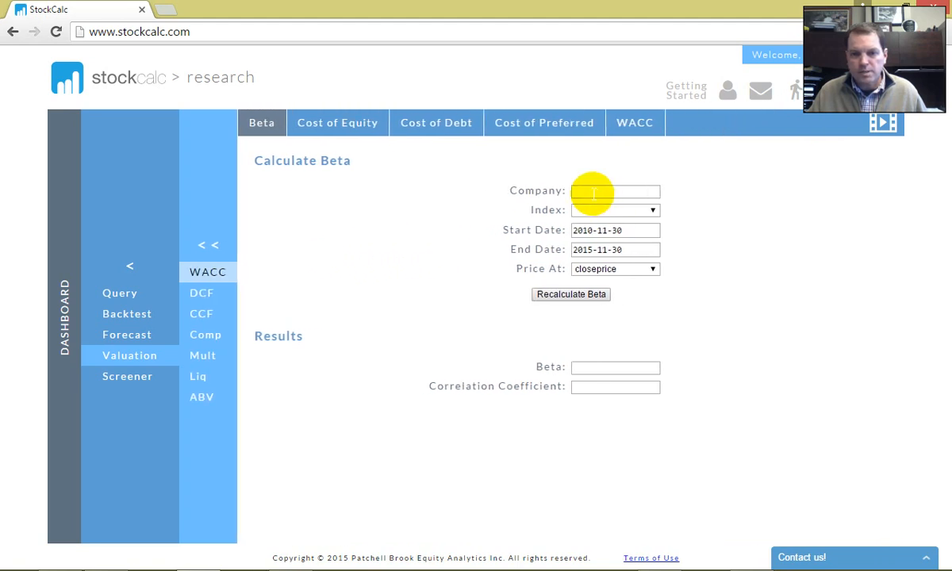
{"action": "left_click", "coordinate": [591, 192]}
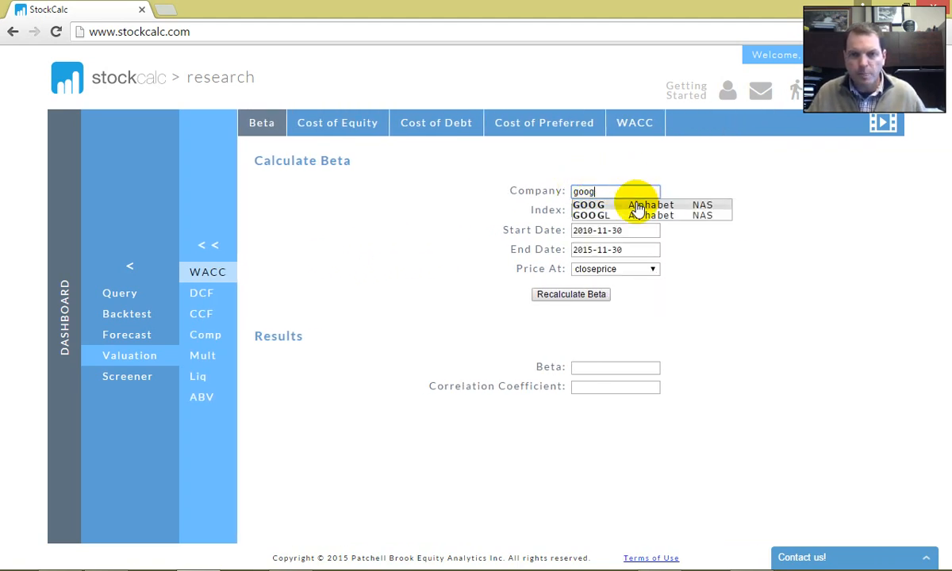
{"action": "left_click", "coordinate": [639, 205]}
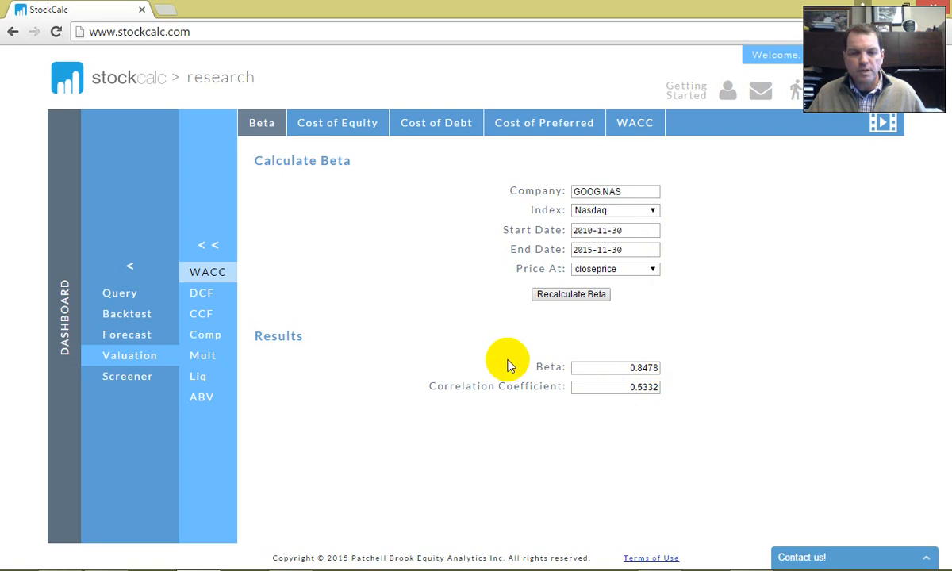
- Review the cost of equity, cost of debt and cost of preferred calculations for GOOG:NAS
{"action": "left_click", "coordinate": [325, 125]}
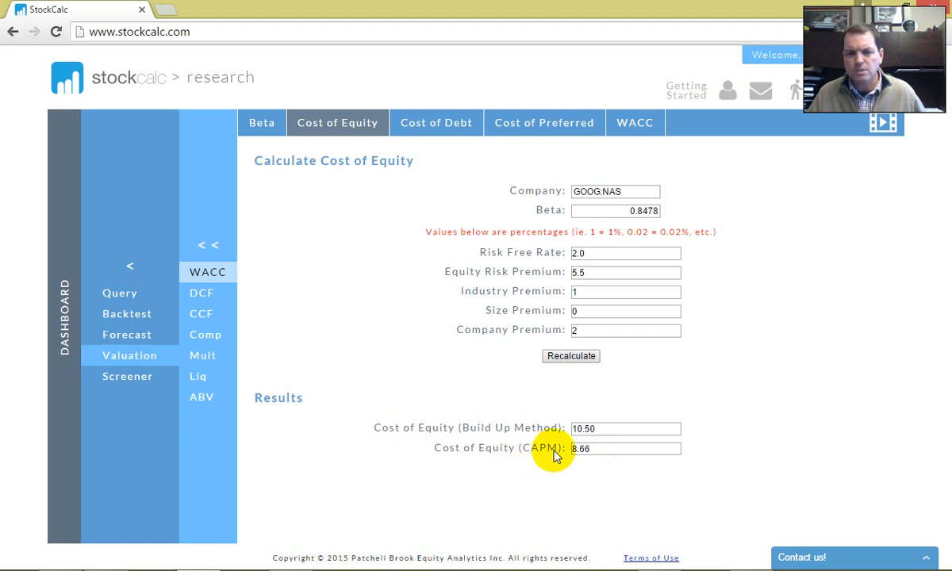
{"action": "left_click", "coordinate": [436, 123]}
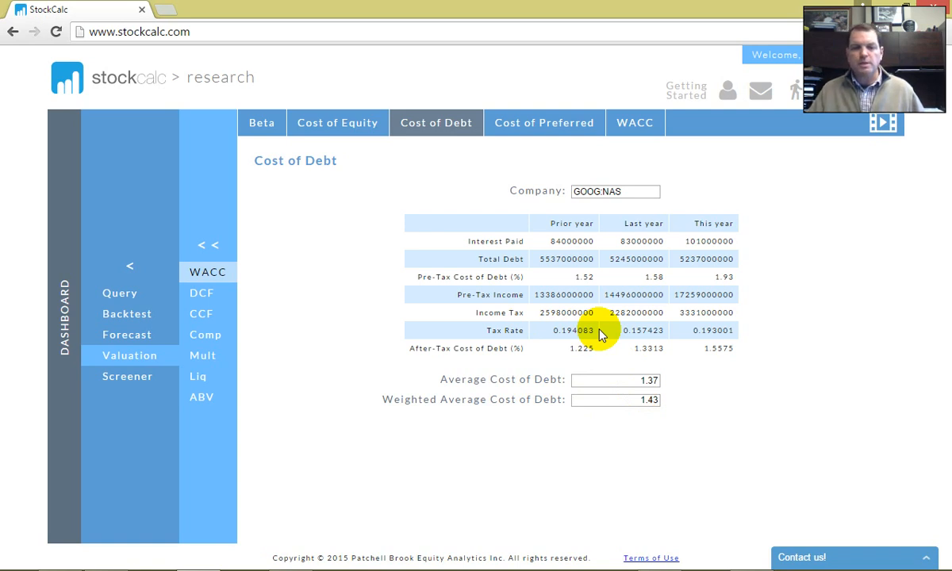
{"action": "left_click", "coordinate": [538, 127]}
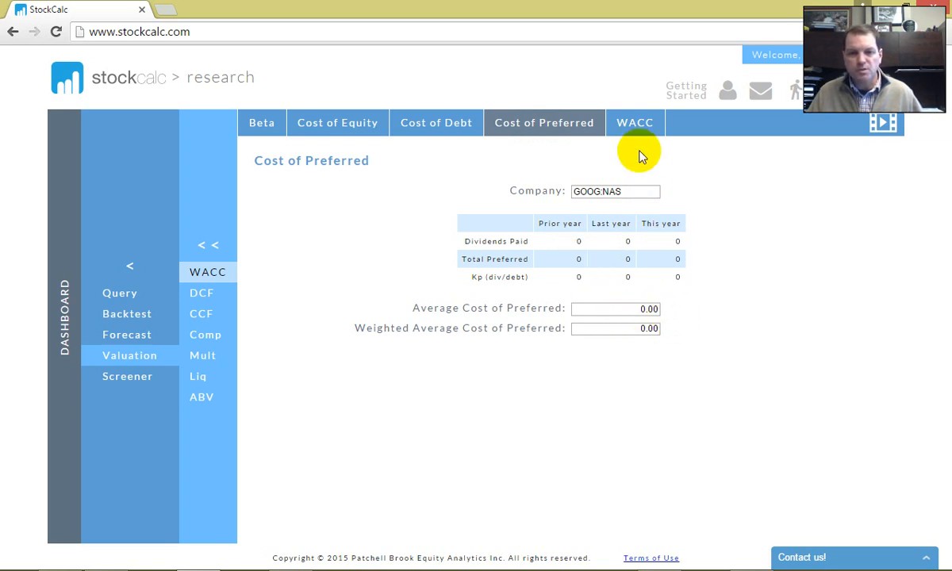
- Set Ke to 8.66 in the weighted average cost of capital for GOOG:NAS and save the WACC
{"action": "left_click", "coordinate": [637, 124]}
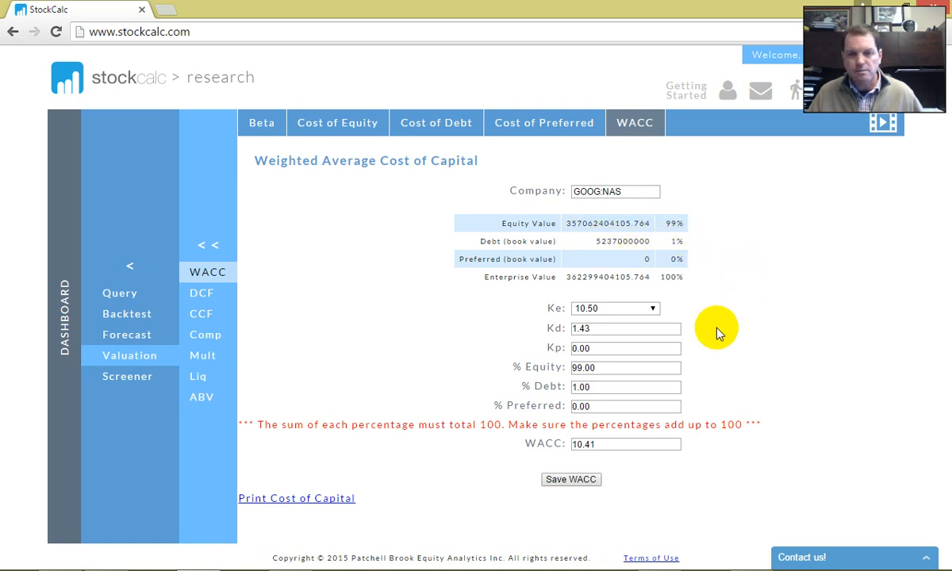
{"action": "left_click", "coordinate": [654, 311]}
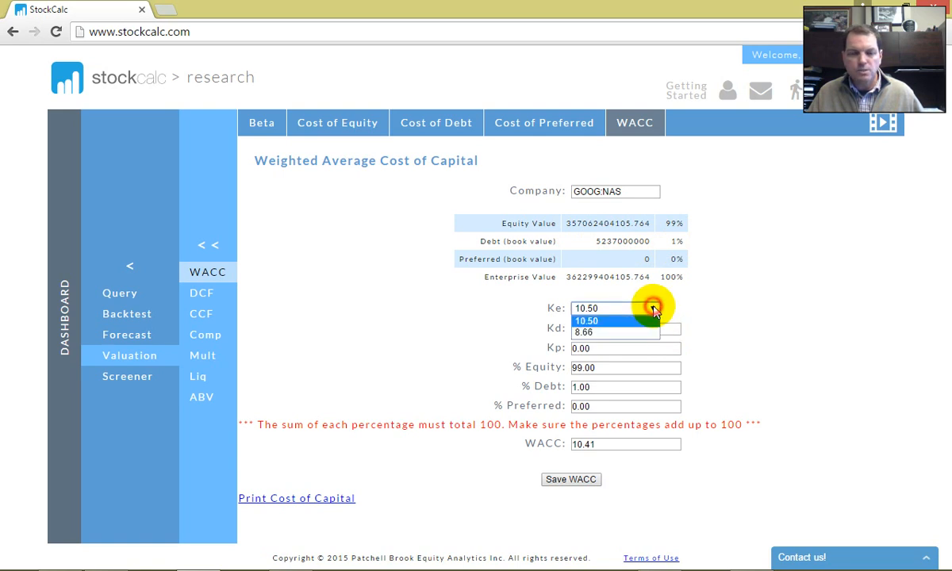
{"action": "left_click", "coordinate": [627, 328]}
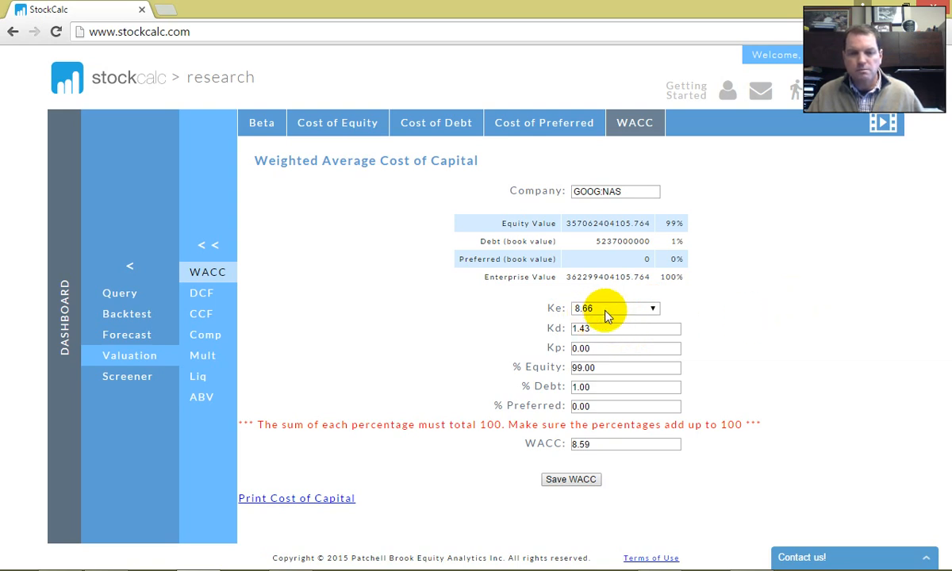
{"action": "left_click", "coordinate": [567, 481]}
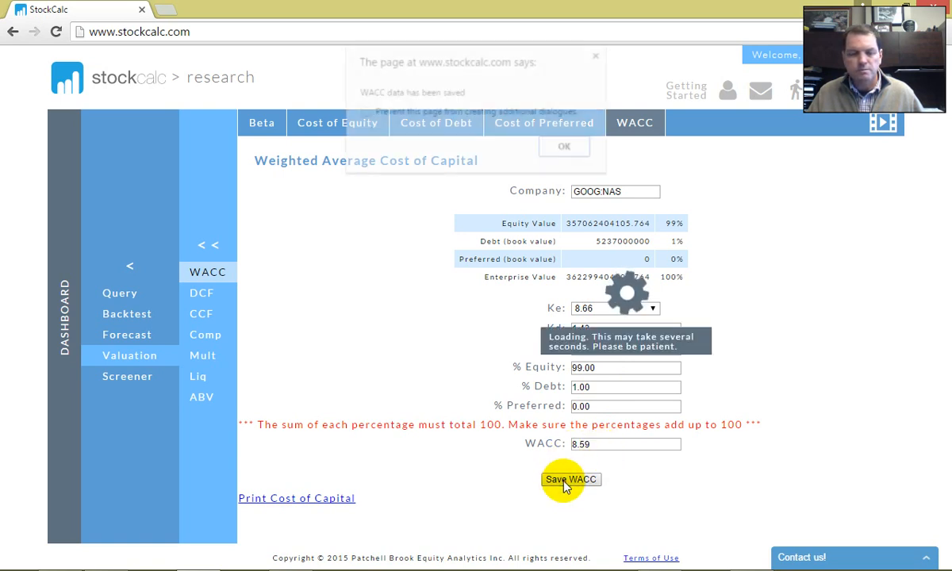
{"action": "left_click", "coordinate": [569, 153]}
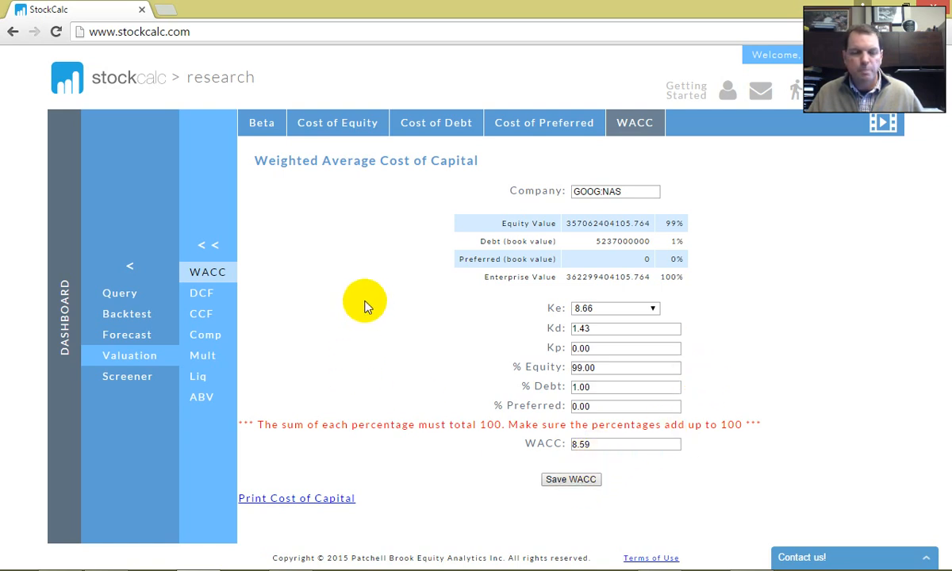
{"action": "left_click", "coordinate": [205, 275]}
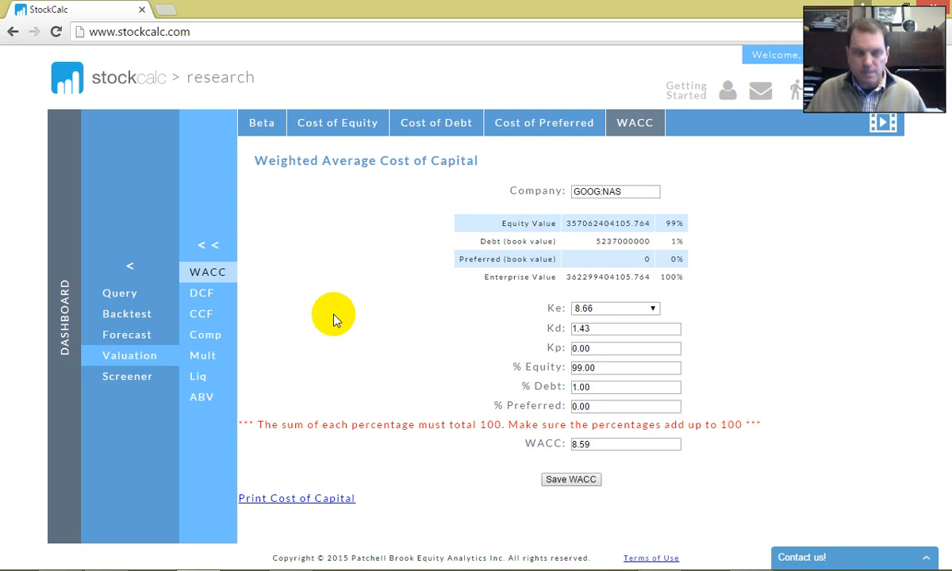
{"action": "left_click", "coordinate": [321, 279]}
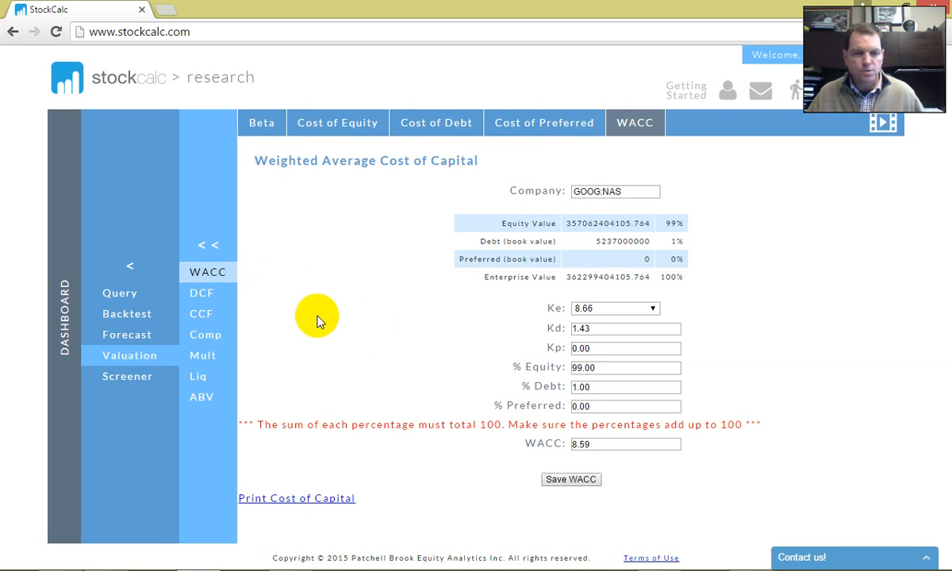
- Generate an Analyst Projections forecast for Alphabet (GOOG) on NAS
{"action": "left_click", "coordinate": [113, 340]}
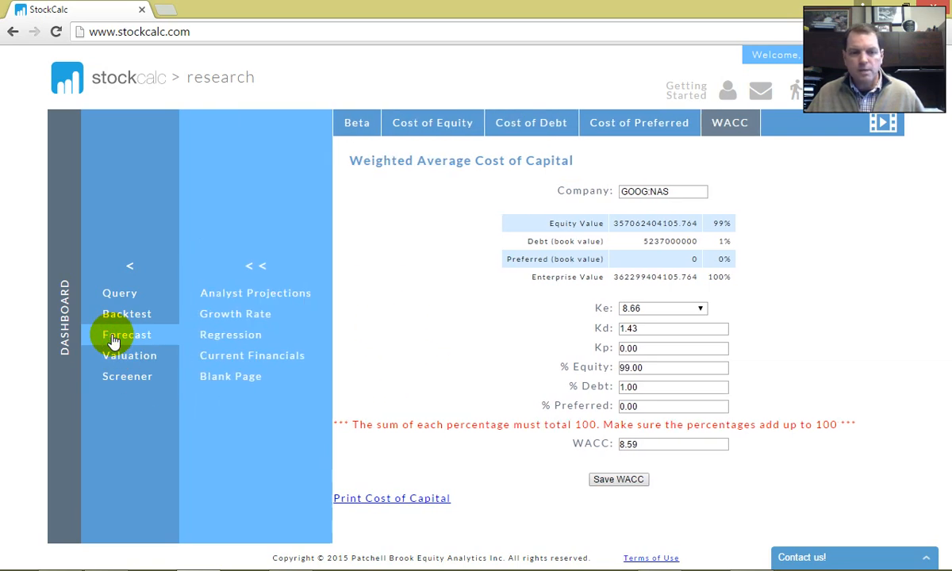
{"action": "left_click", "coordinate": [215, 295]}
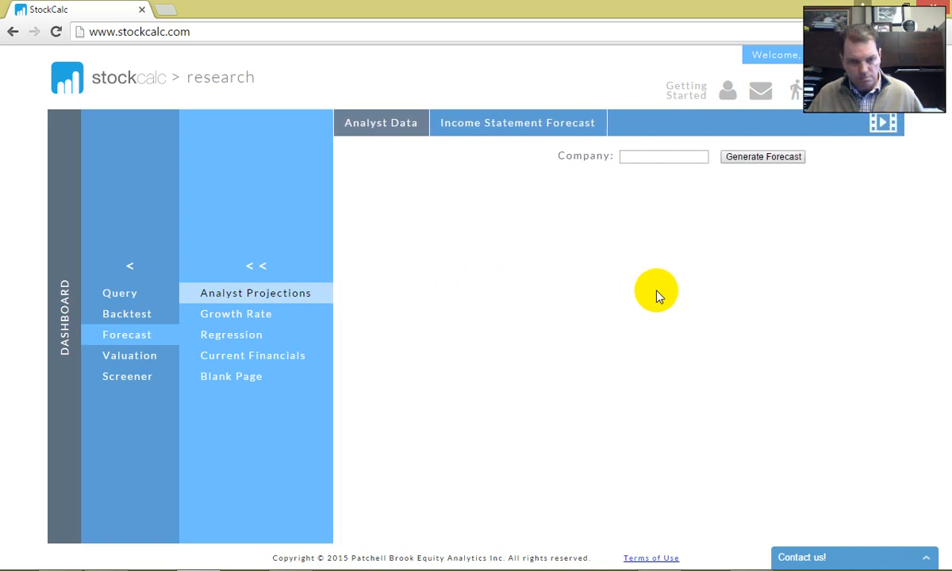
{"action": "left_click", "coordinate": [246, 298]}
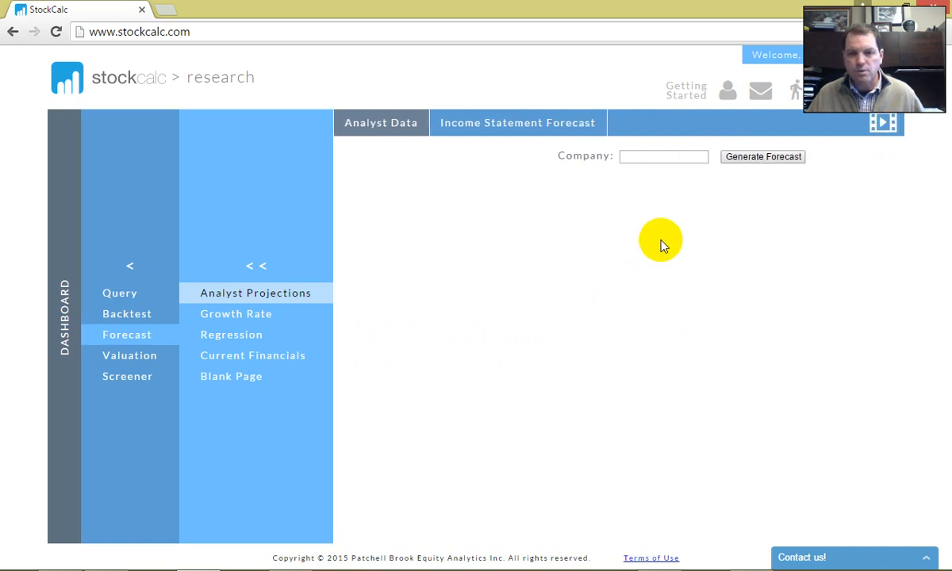
{"action": "left_click", "coordinate": [639, 156]}
{"action": "type", "text": "go"}
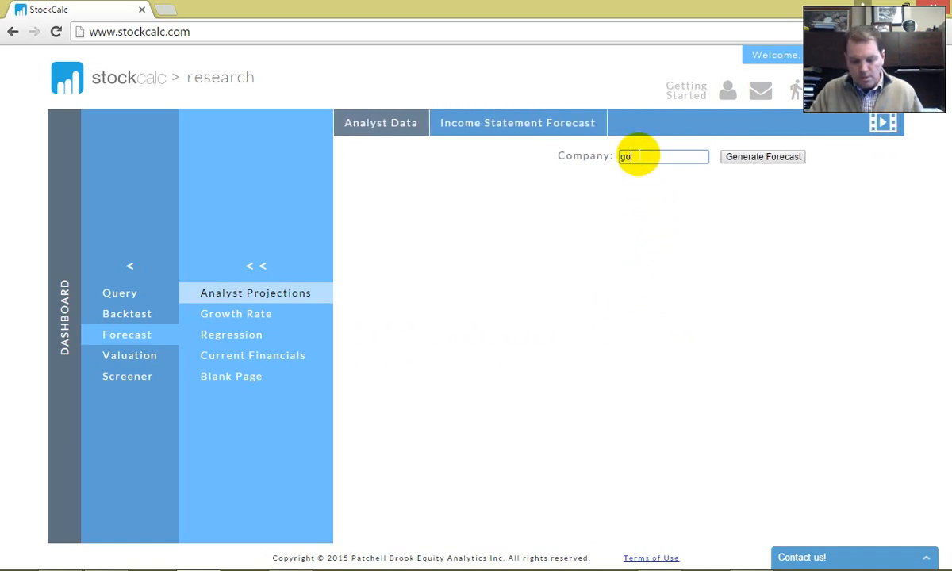
{"action": "type", "text": "og"}
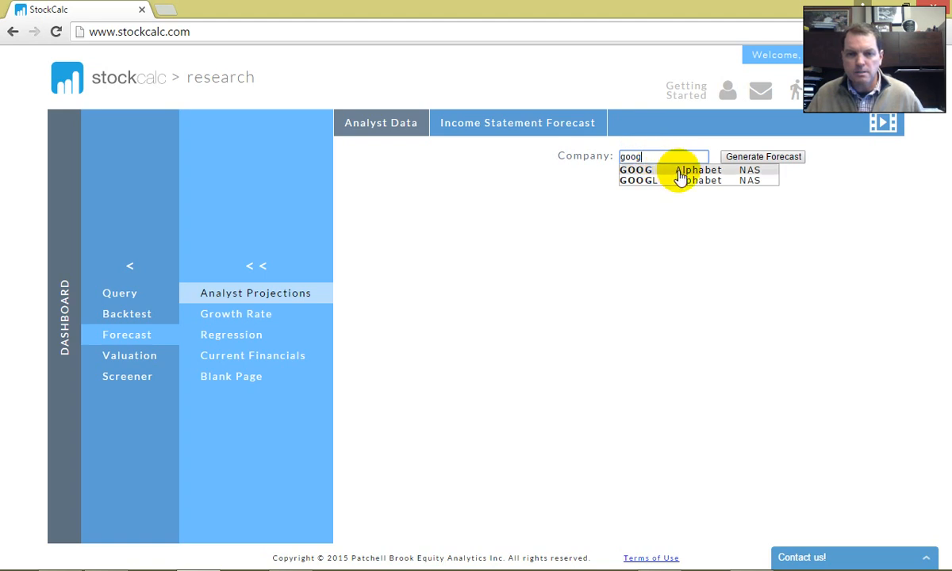
{"action": "left_click", "coordinate": [678, 170]}
{"action": "left_click", "coordinate": [744, 158]}
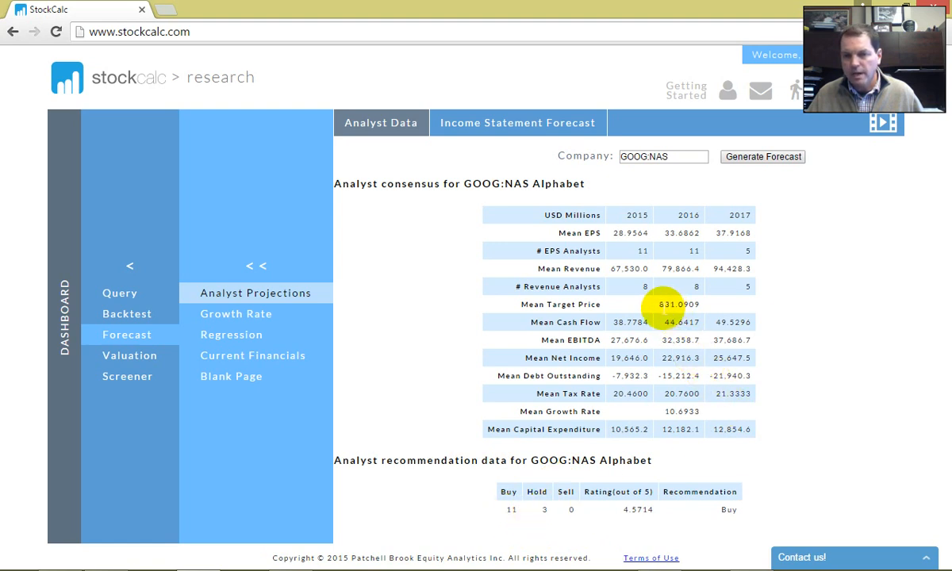
- Examine the mean target price and the income statement forecast for GOOG:NAS, and return to the analyst data
{"action": "left_click_drag", "start_coordinate": [654, 304], "coordinate": [695, 304]}
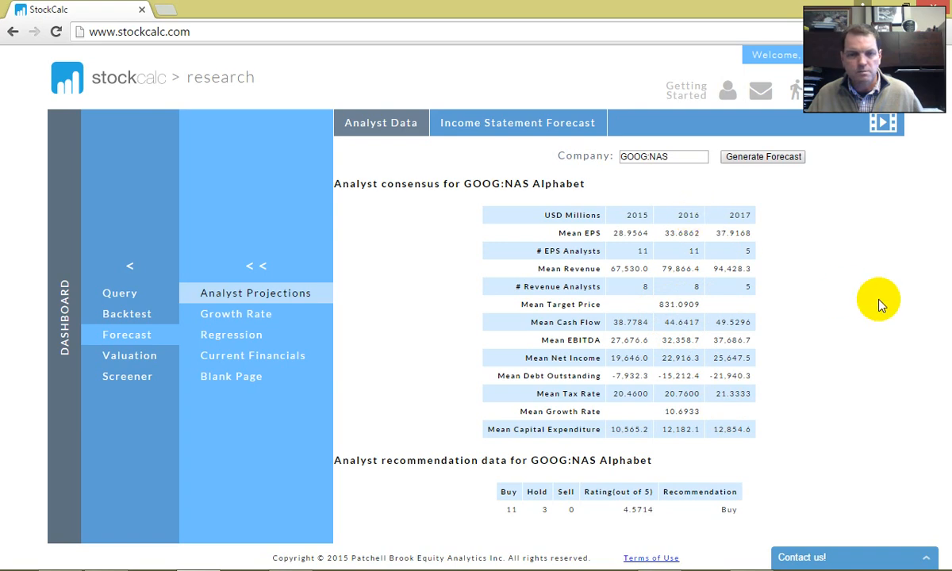
{"action": "left_click", "coordinate": [510, 123]}
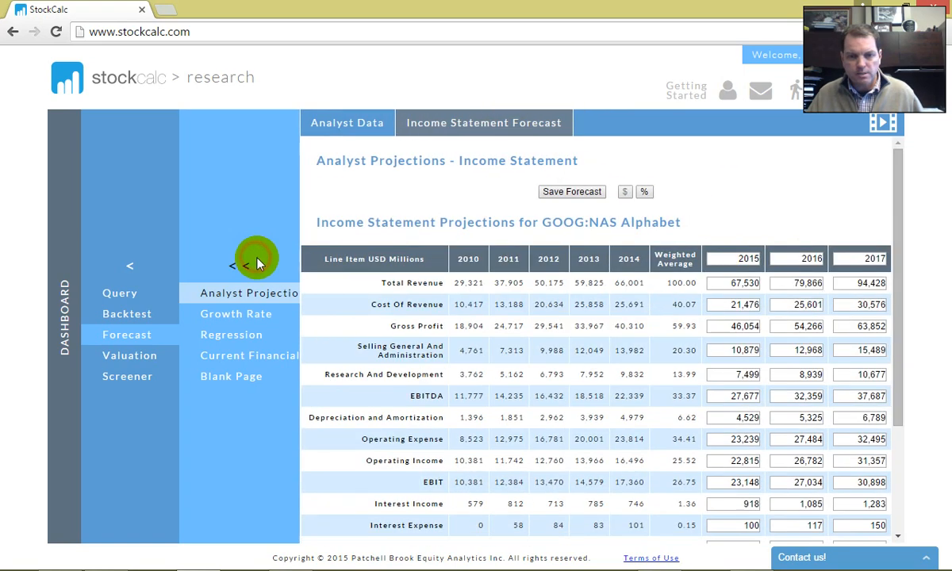
{"action": "left_click_drag", "start_coordinate": [891, 233], "coordinate": [896, 270]}
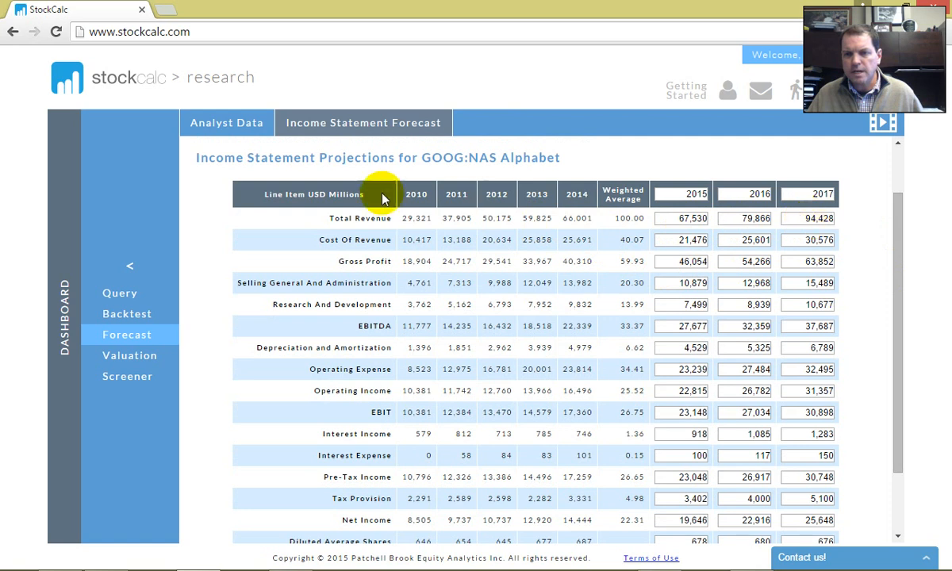
{"action": "left_click", "coordinate": [228, 123]}
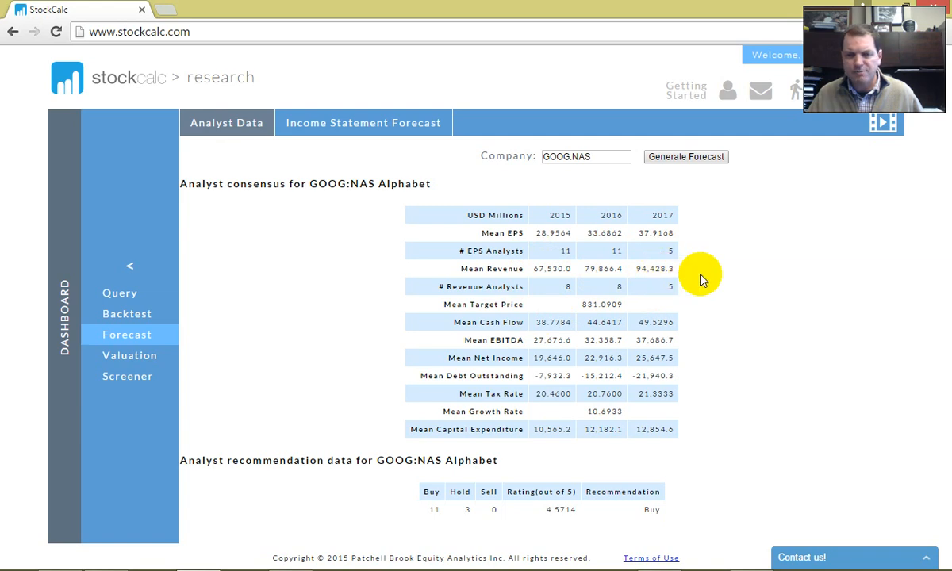
- Review the analyst-projection income statement for GOOG:NAS and save it as a forecast
{"action": "left_click", "coordinate": [357, 123]}
{"action": "scroll", "coordinate": [786, 317], "scroll_direction": "down", "scroll_amount": 1}
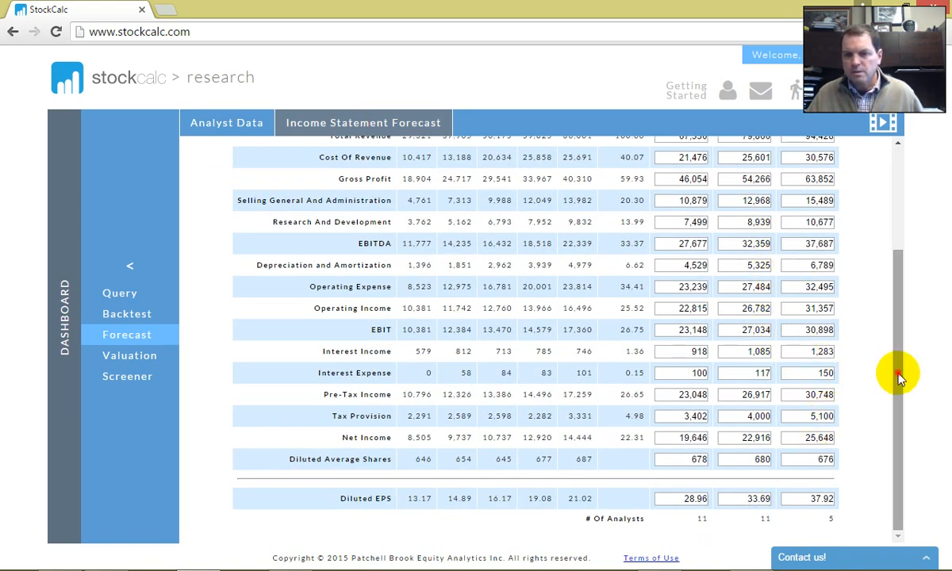
{"action": "left_click_drag", "start_coordinate": [897, 377], "coordinate": [900, 272]}
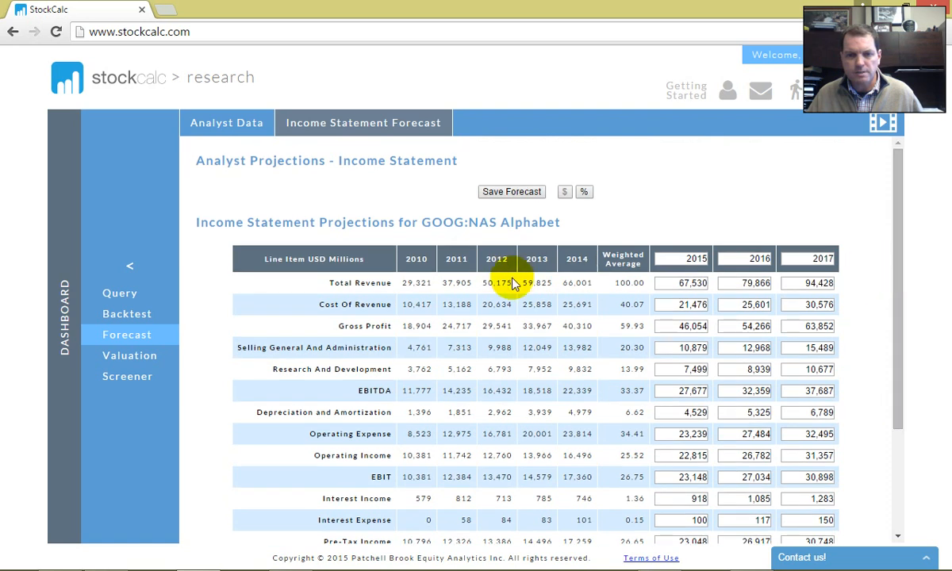
{"action": "left_click", "coordinate": [499, 193]}
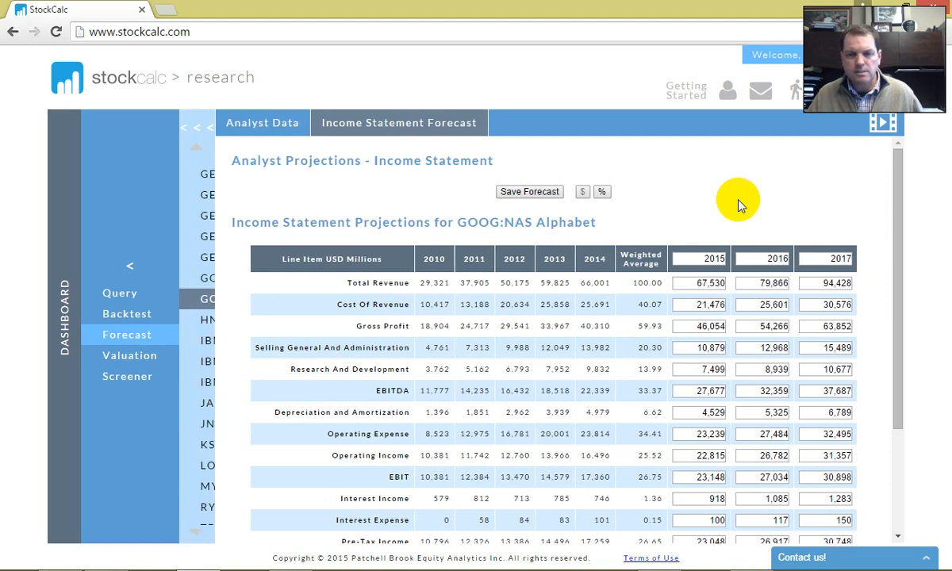
- Rename the saved forecast GOOG:NAS 1 as GOOG Demo
{"action": "mouse_move", "coordinate": [251, 304]}
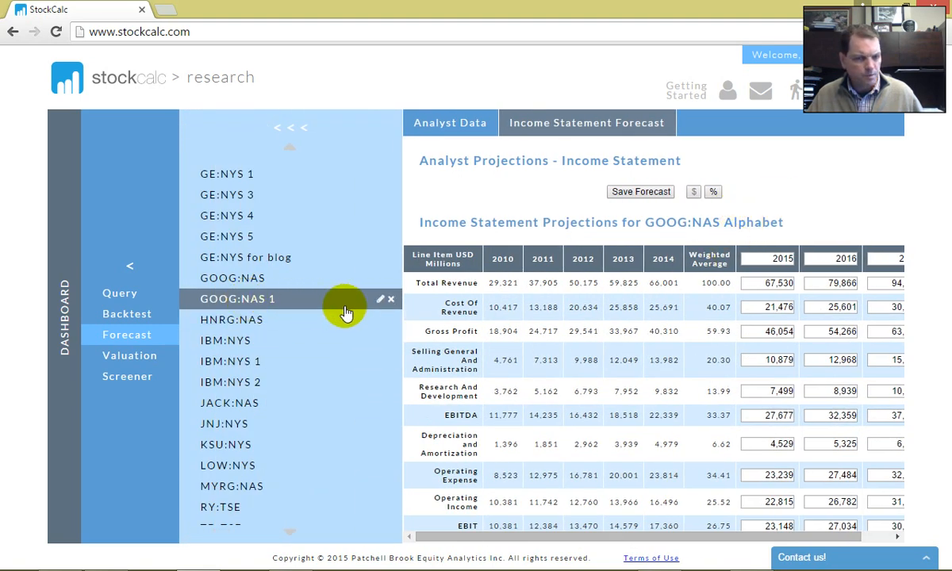
{"action": "left_click", "coordinate": [380, 301]}
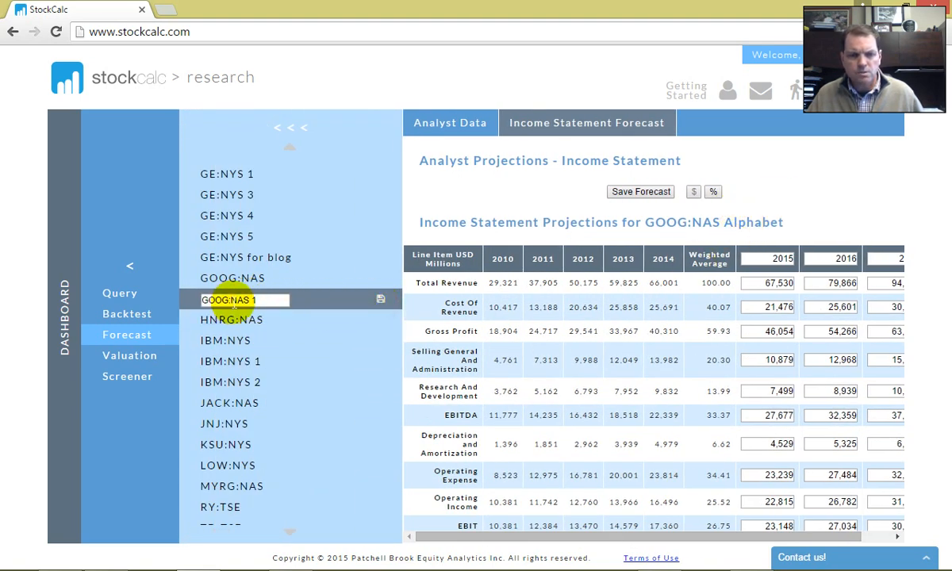
{"action": "left_click_drag", "start_coordinate": [230, 299], "coordinate": [301, 308]}
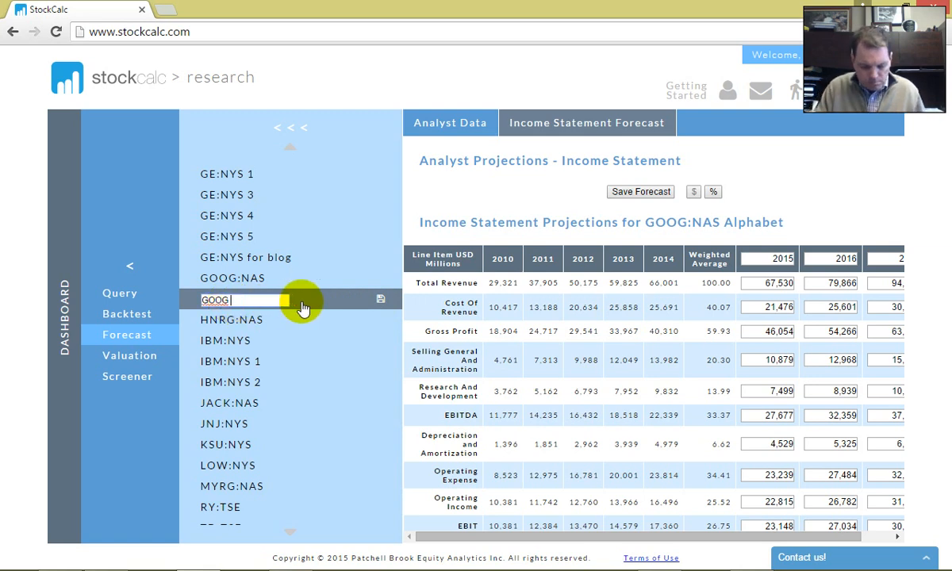
{"action": "left_click", "coordinate": [380, 301]}
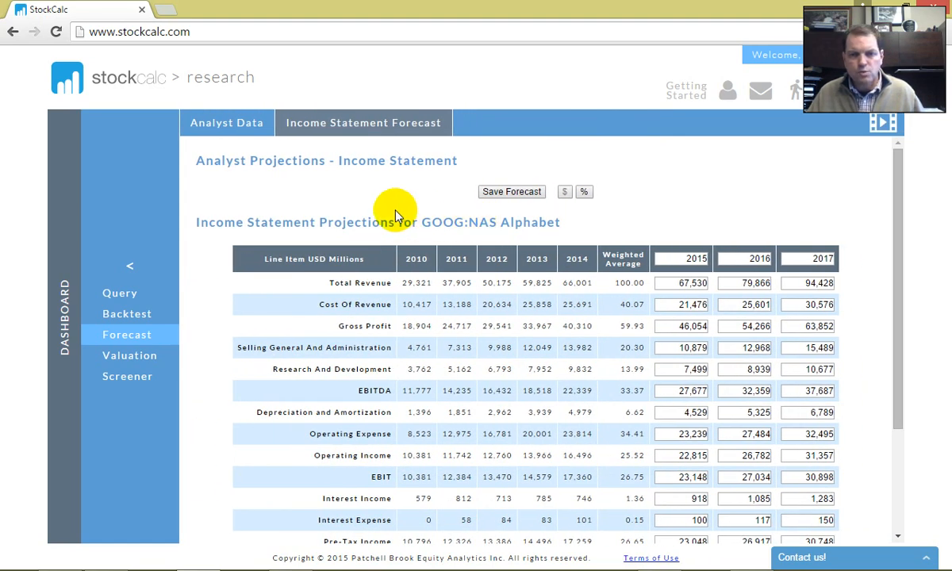
- Set up an advanced Discounted Cash Flow valuation for GOOG:NAS using the 4693:GOOG Demo forecast
{"action": "left_click", "coordinate": [225, 127]}
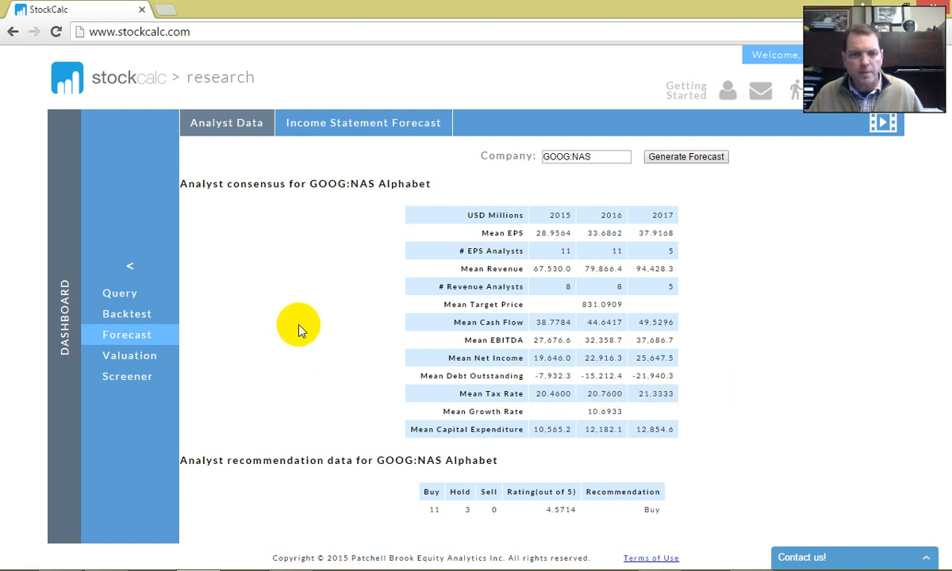
{"action": "left_click", "coordinate": [119, 362]}
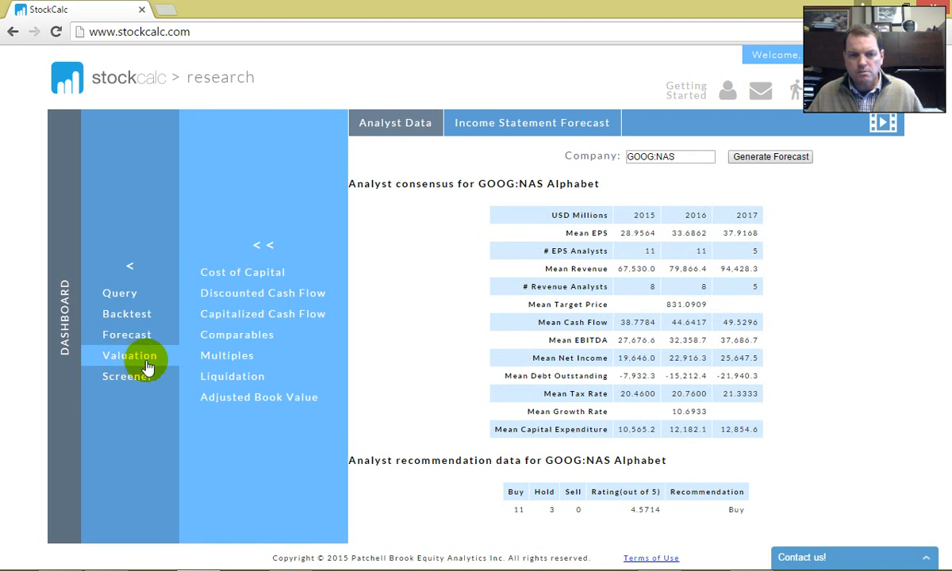
{"action": "left_click", "coordinate": [227, 299]}
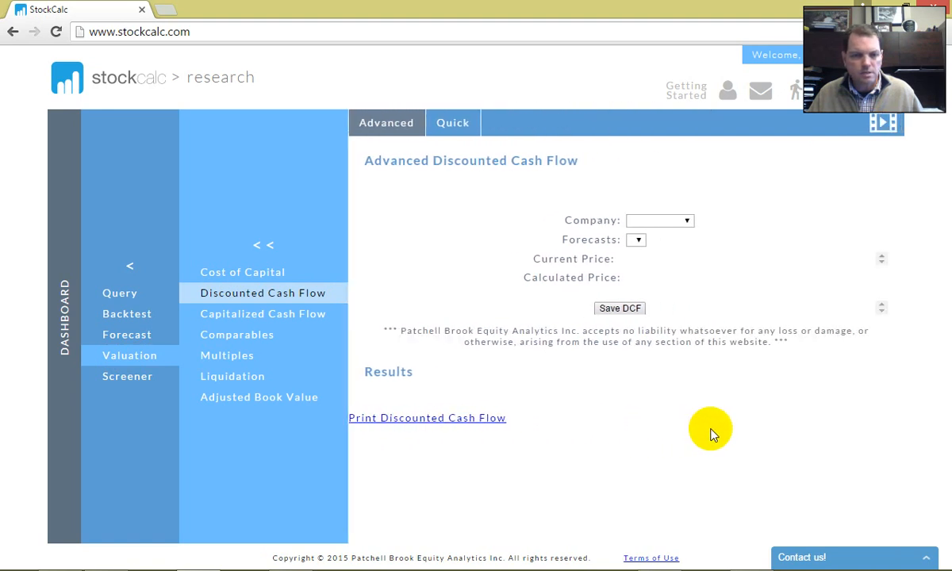
{"action": "left_click", "coordinate": [689, 225]}
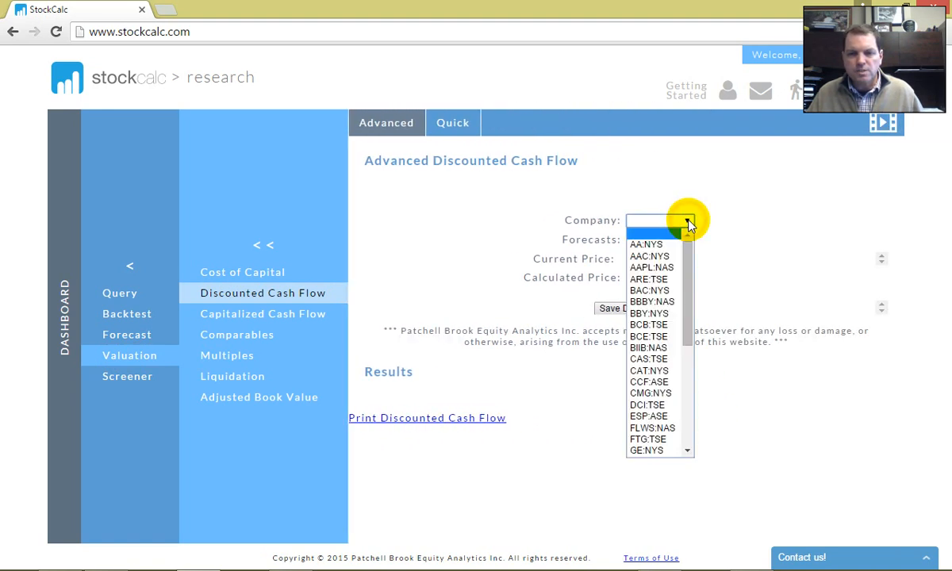
{"action": "left_click_drag", "start_coordinate": [686, 242], "coordinate": [687, 321]}
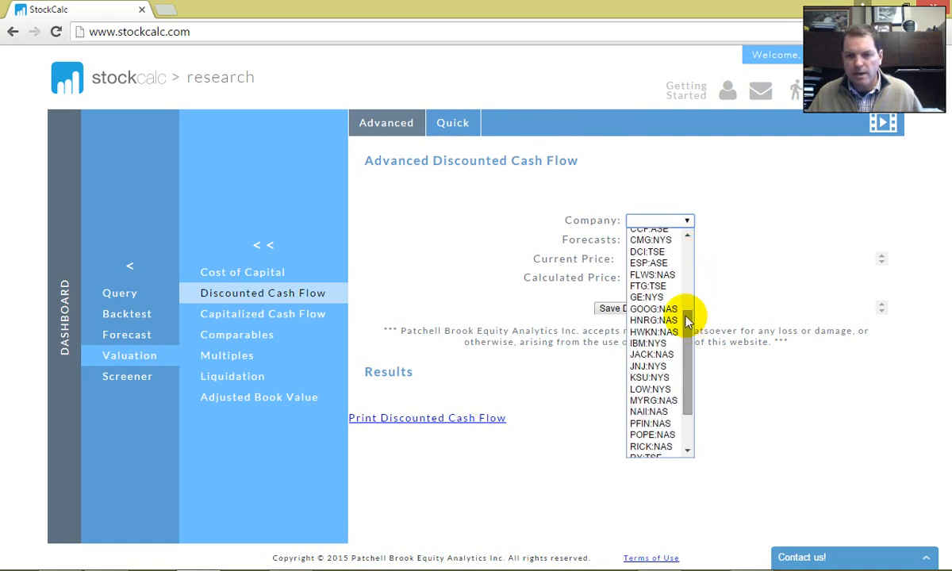
{"action": "left_click", "coordinate": [644, 309]}
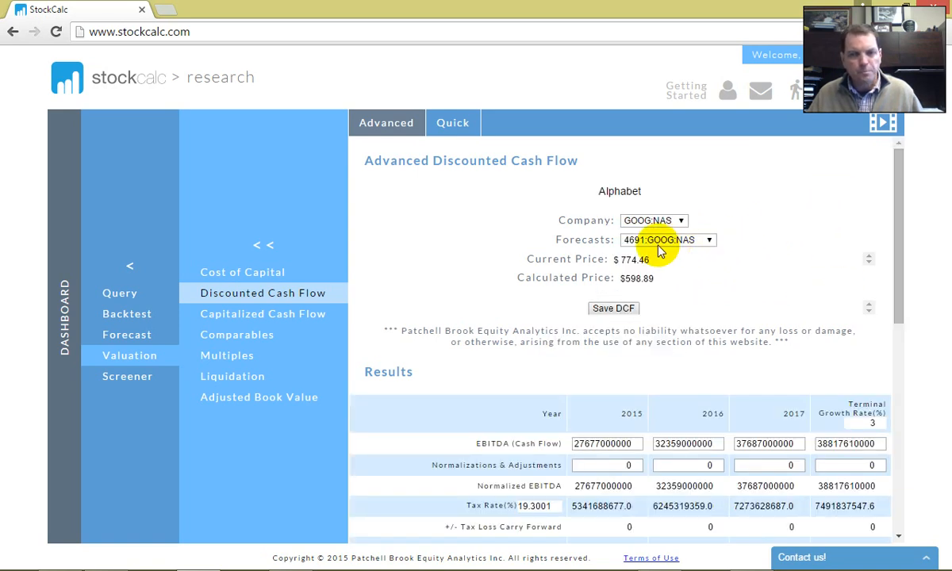
{"action": "left_click", "coordinate": [710, 242]}
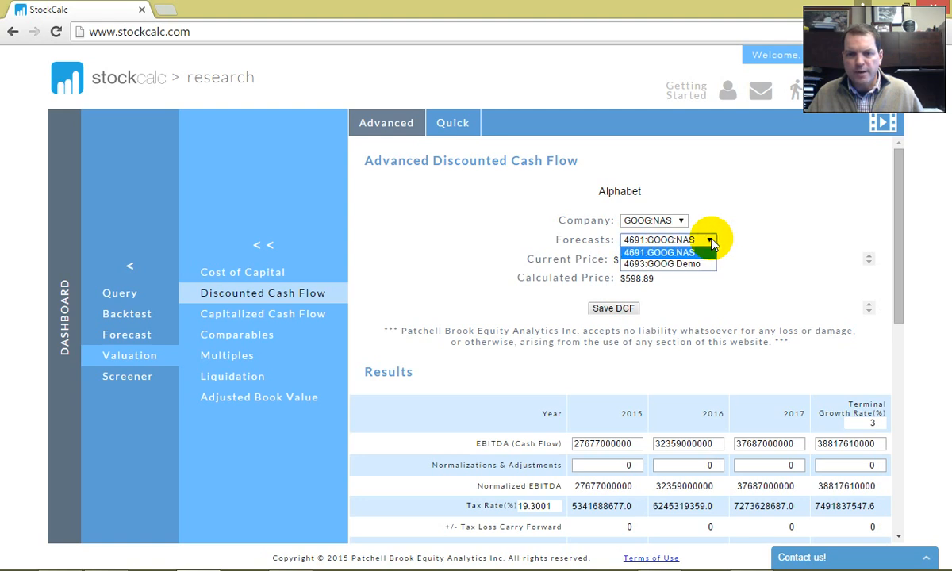
{"action": "left_click", "coordinate": [665, 264]}
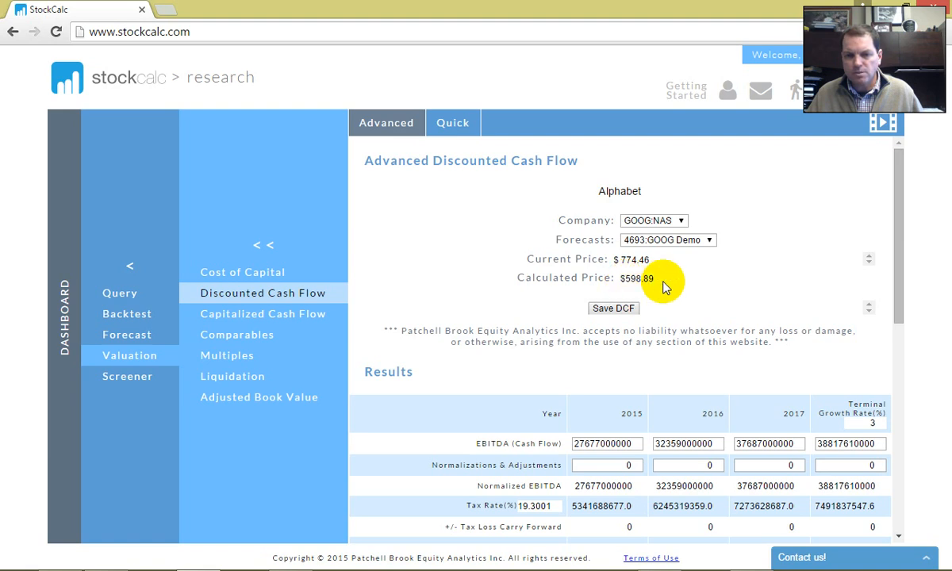
{"action": "left_click", "coordinate": [262, 246]}
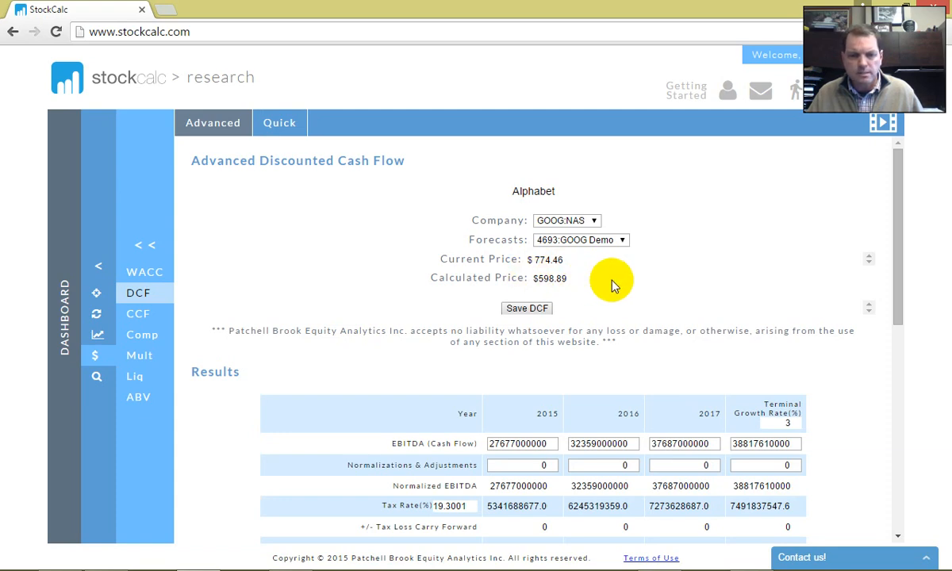
- Review the discounted cash flow results down to the value per share, and set the terminal growth rate to 4%
{"action": "left_click_drag", "start_coordinate": [899, 219], "coordinate": [903, 336]}
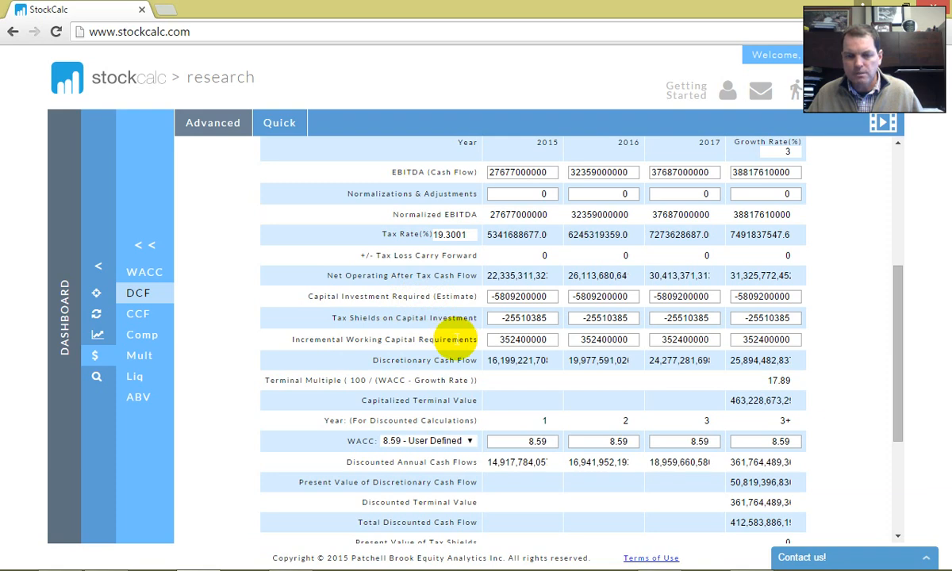
{"action": "left_click_drag", "start_coordinate": [896, 336], "coordinate": [905, 419]}
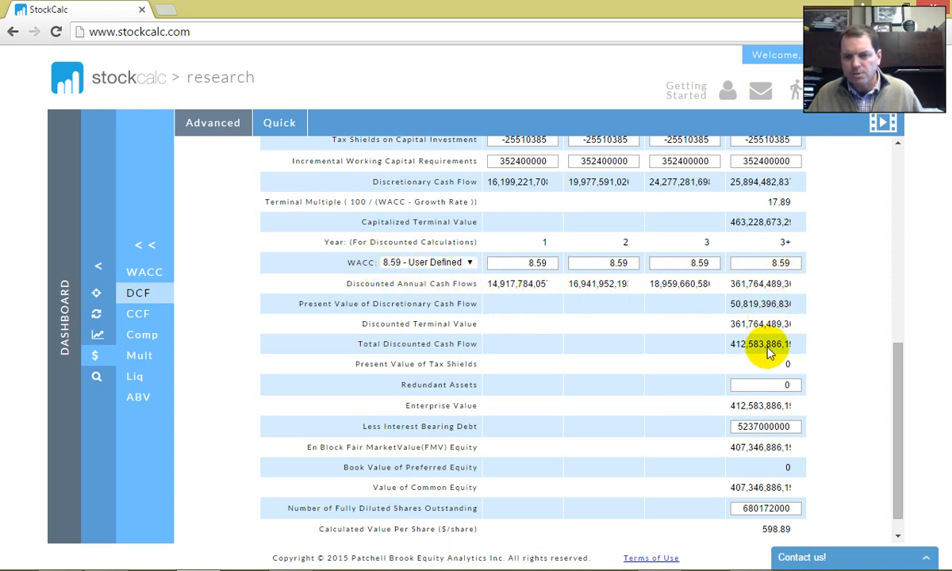
{"action": "left_click_drag", "start_coordinate": [899, 378], "coordinate": [899, 436]}
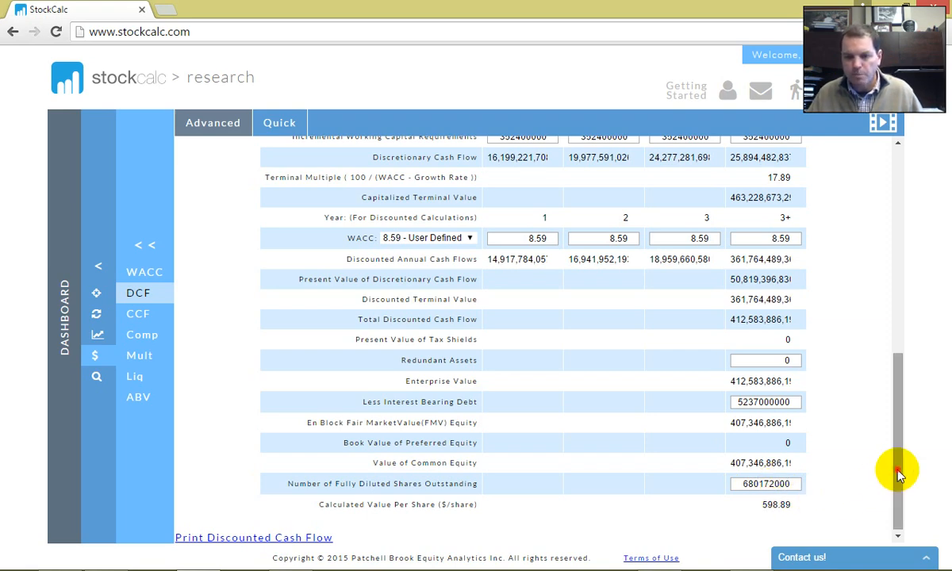
{"action": "left_click_drag", "start_coordinate": [896, 467], "coordinate": [903, 281]}
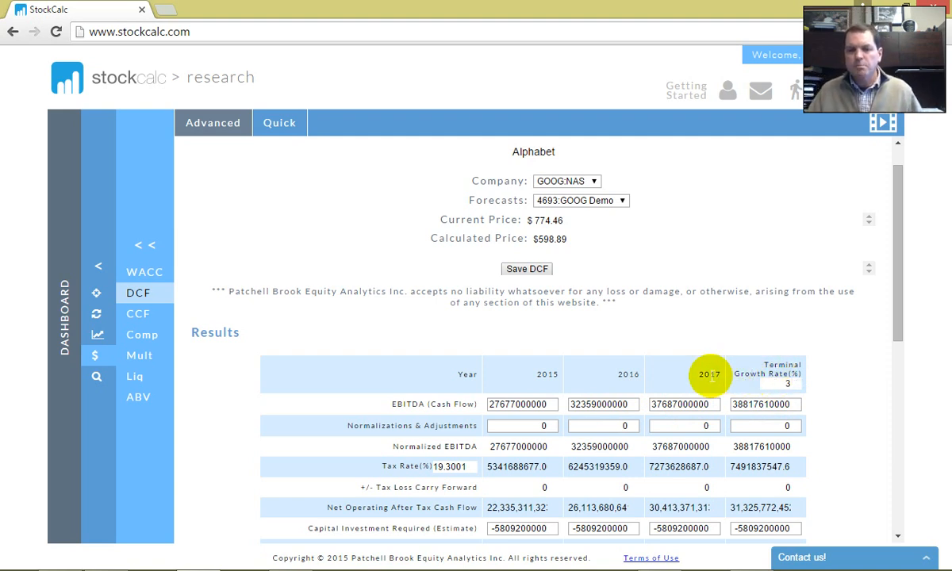
{"action": "scroll", "coordinate": [893, 313], "scroll_direction": "down", "scroll_amount": 1}
{"action": "left_click_drag", "start_coordinate": [899, 330], "coordinate": [893, 297]}
{"action": "double_click", "coordinate": [789, 379]}
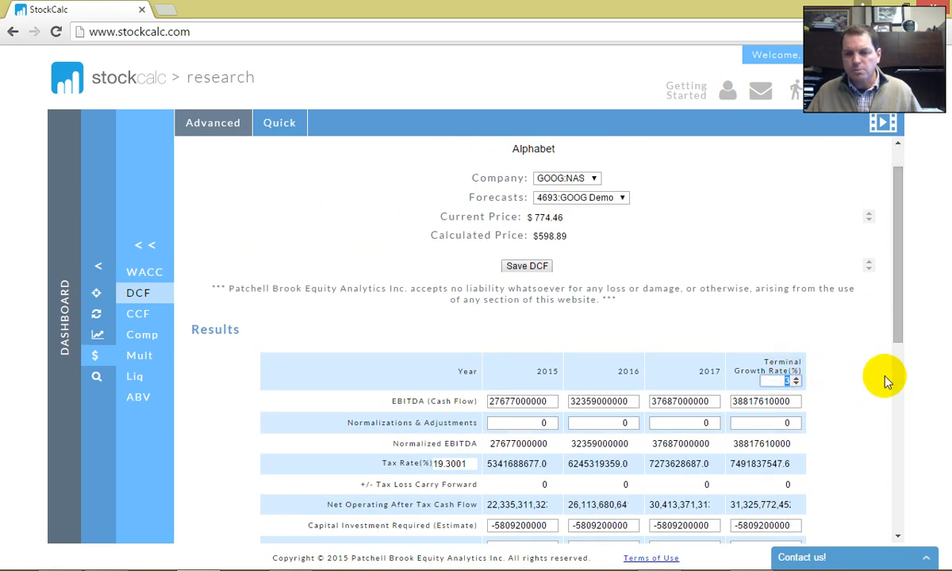
{"action": "type", "text": "4"}
{"action": "left_click", "coordinate": [856, 378]}
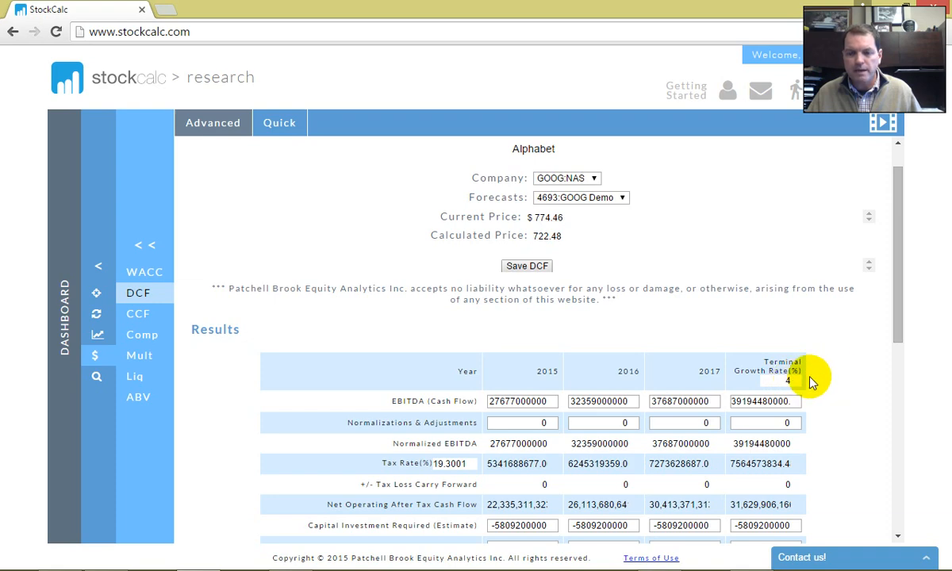
- Switch the discounted cash flow's WACC to 8.05 - Pre Defined and check the calculated price
{"action": "left_click_drag", "start_coordinate": [899, 270], "coordinate": [904, 354]}
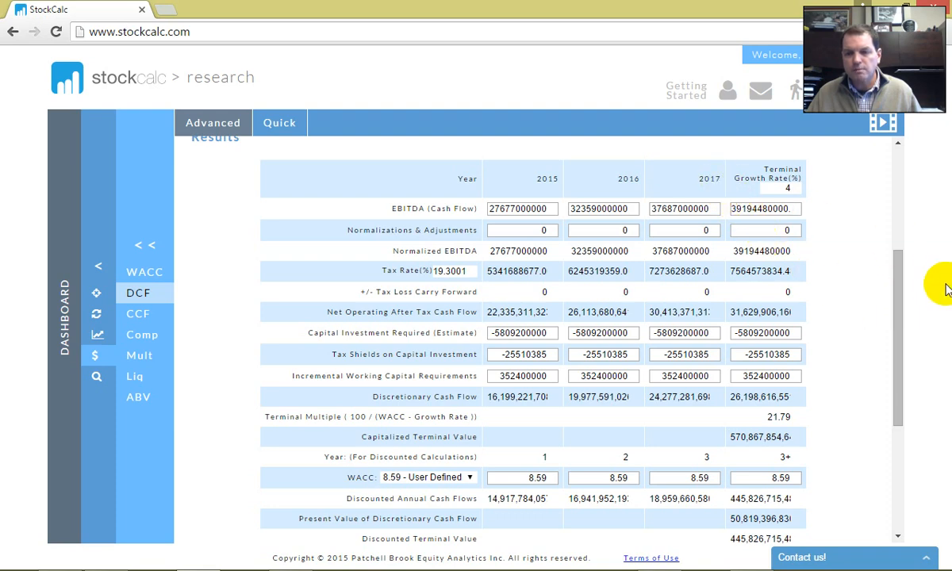
{"action": "left_click_drag", "start_coordinate": [905, 276], "coordinate": [899, 388]}
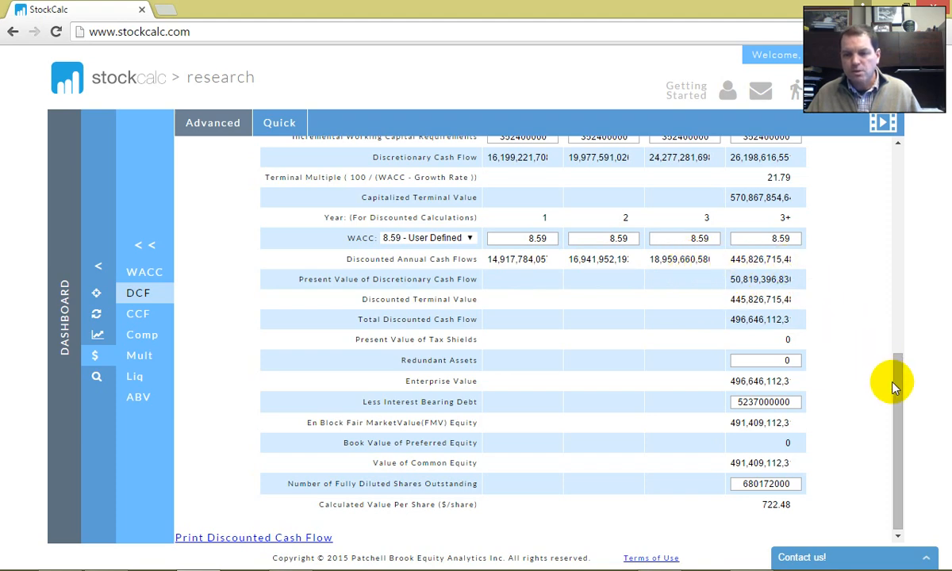
{"action": "mouse_move", "coordinate": [898, 389]}
{"action": "left_mouse_down"}
{"action": "mouse_move", "coordinate": [902, 263]}
{"action": "mouse_move", "coordinate": [901, 388]}
{"action": "left_mouse_up"}
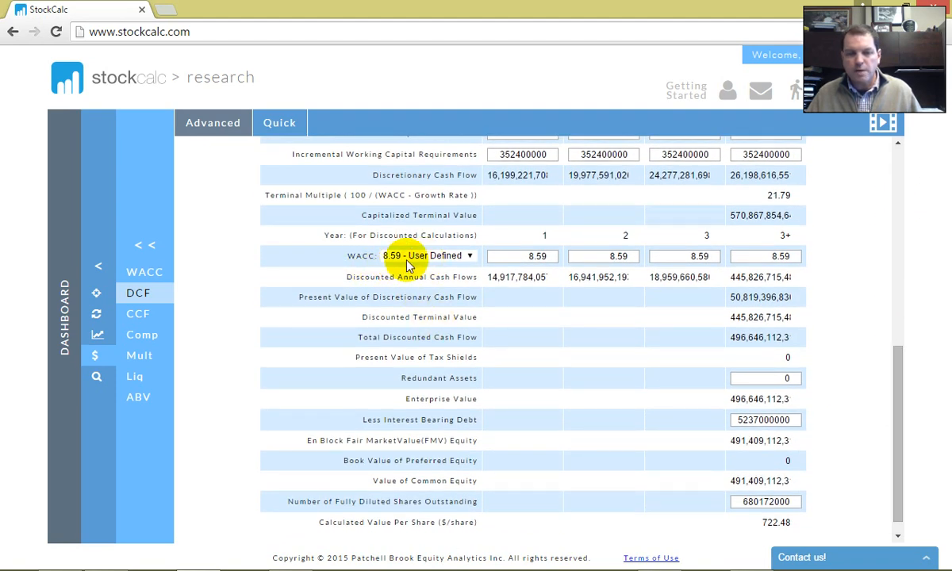
{"action": "left_click", "coordinate": [469, 257]}
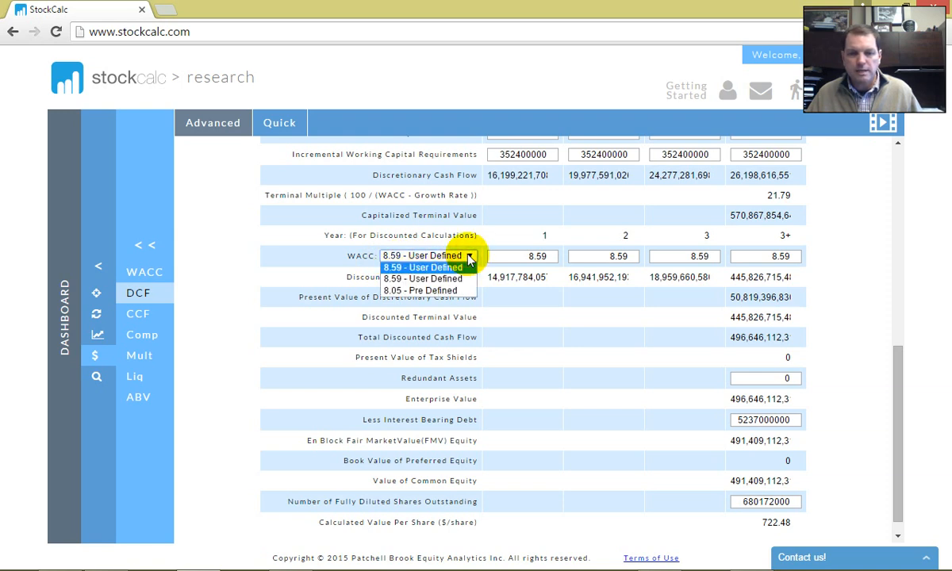
{"action": "left_click", "coordinate": [443, 292]}
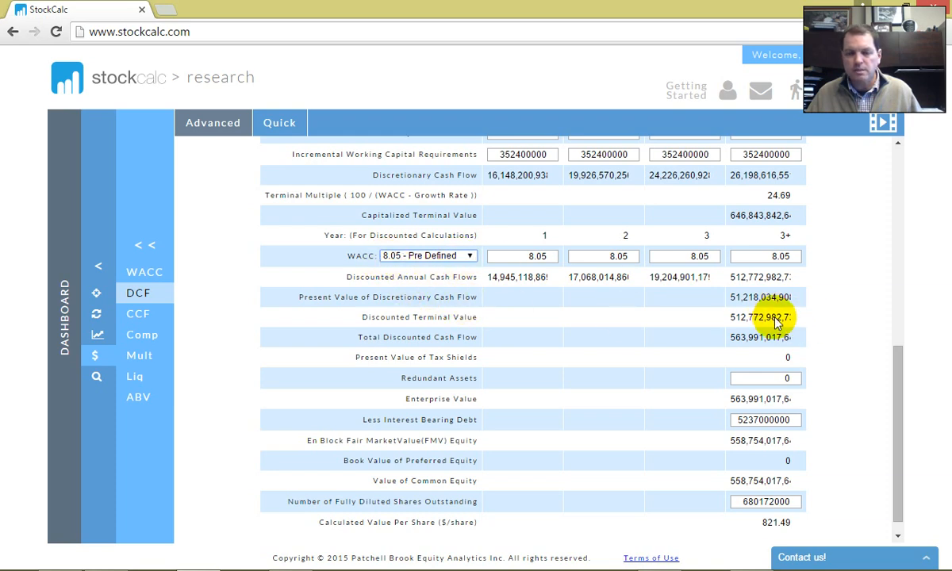
{"action": "left_click_drag", "start_coordinate": [893, 389], "coordinate": [900, 202]}
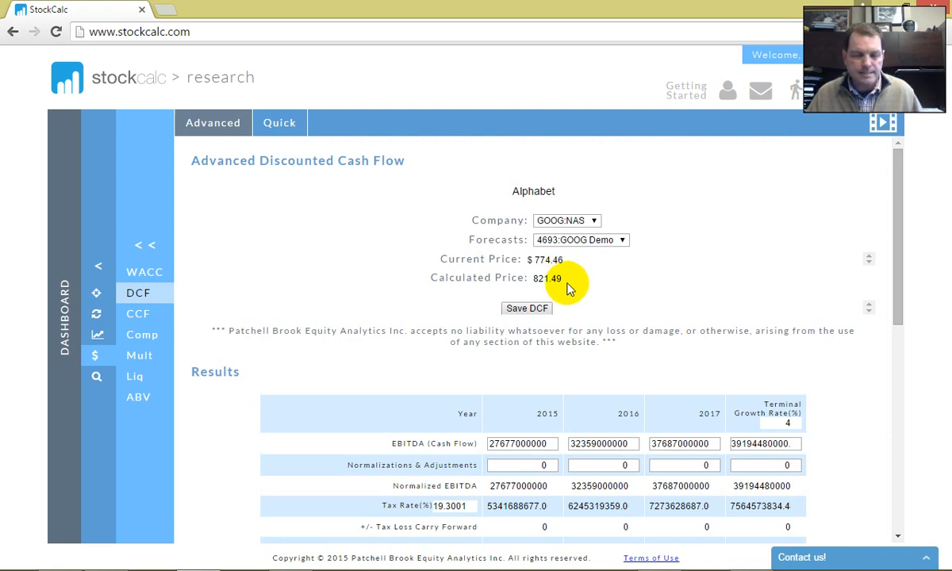
{"action": "left_click_drag", "start_coordinate": [899, 234], "coordinate": [899, 347]}
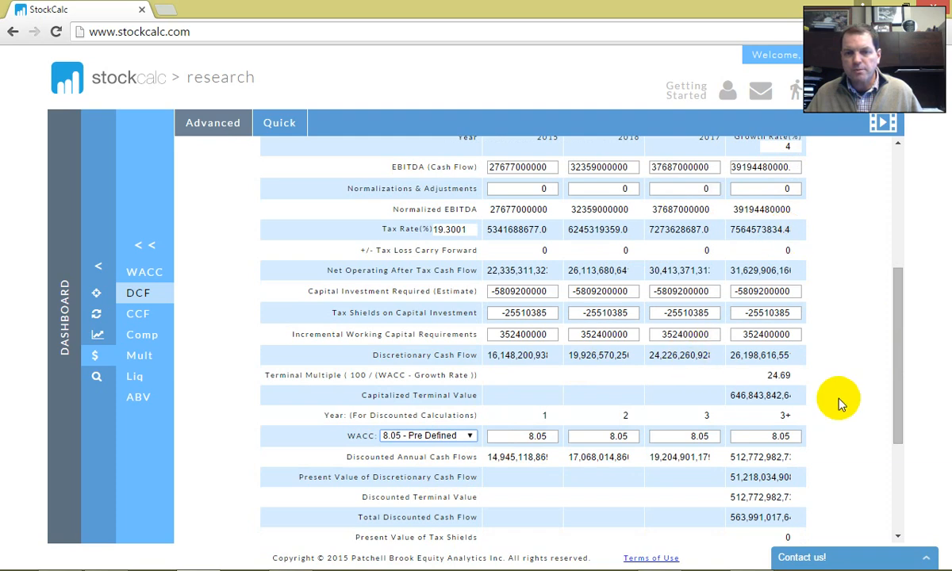
{"action": "left_click_drag", "start_coordinate": [902, 352], "coordinate": [896, 323]}
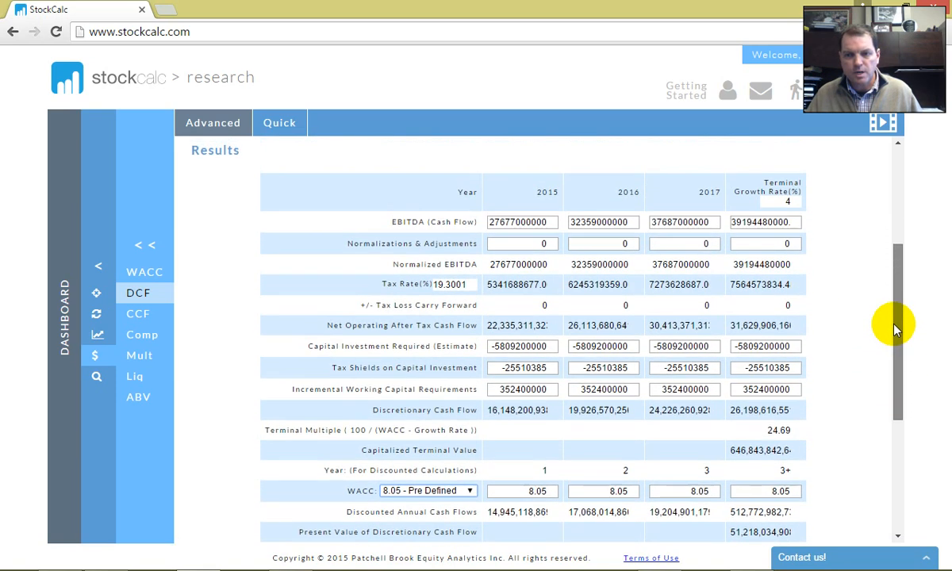
{"action": "left_click", "coordinate": [496, 347]}
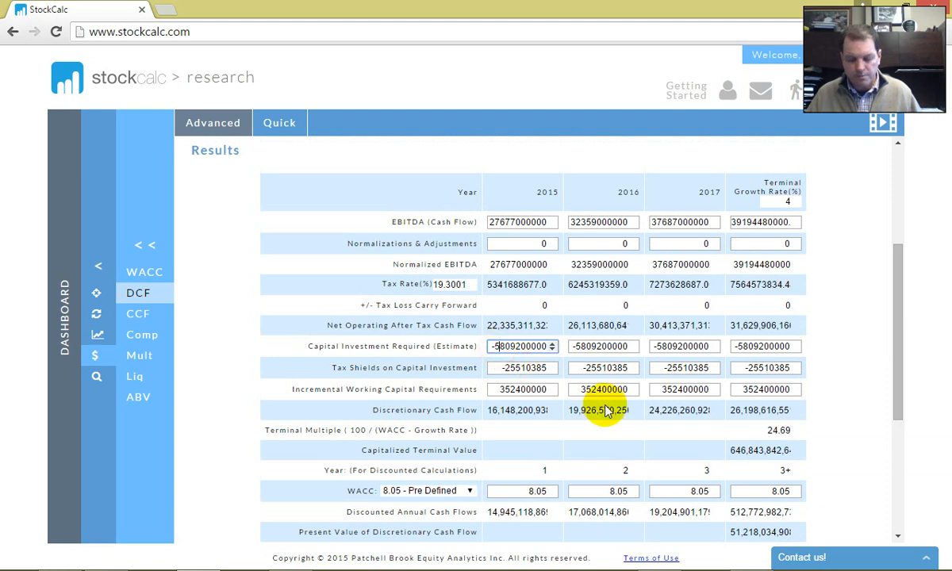
{"action": "type", "text": "10"}
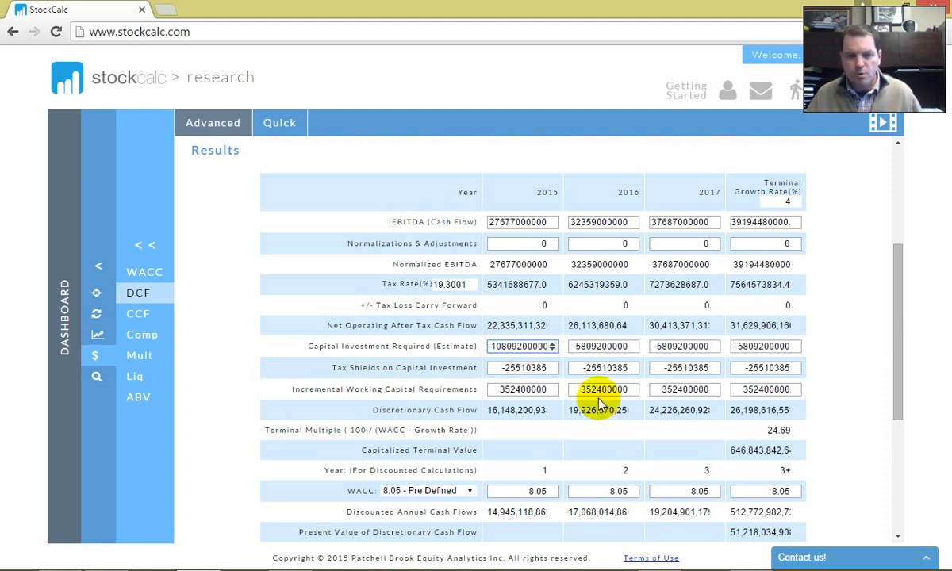
{"action": "left_click", "coordinate": [578, 346]}
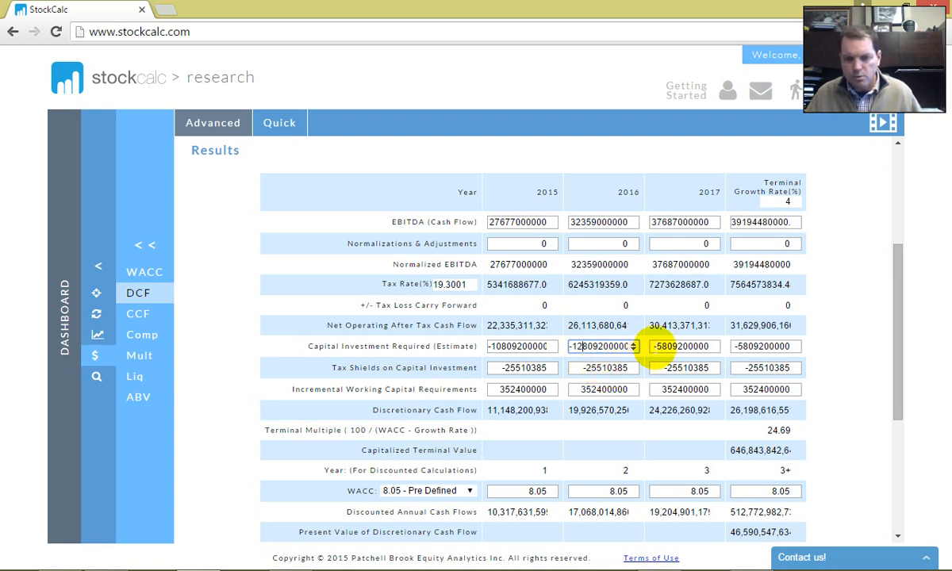
{"action": "left_click", "coordinate": [658, 346]}
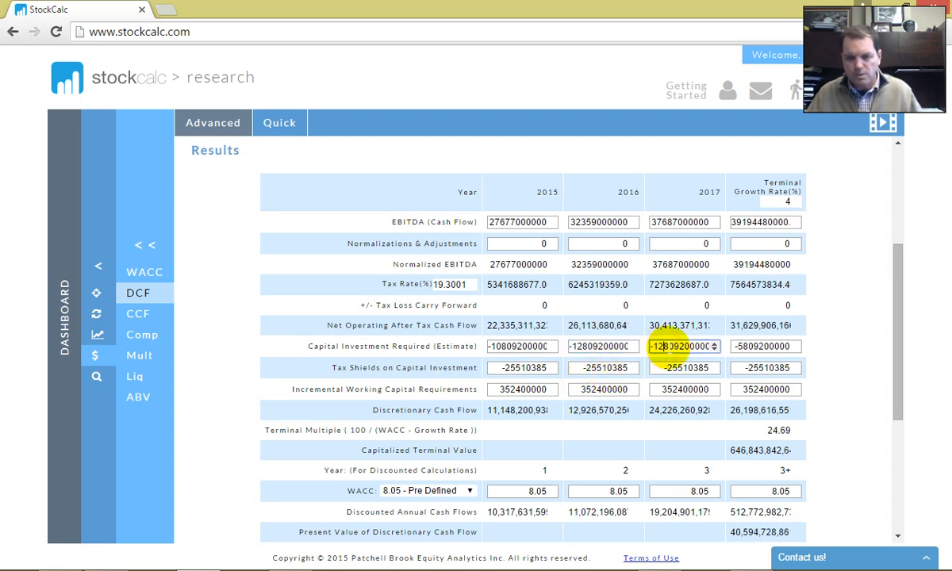
{"action": "left_click", "coordinate": [738, 346]}
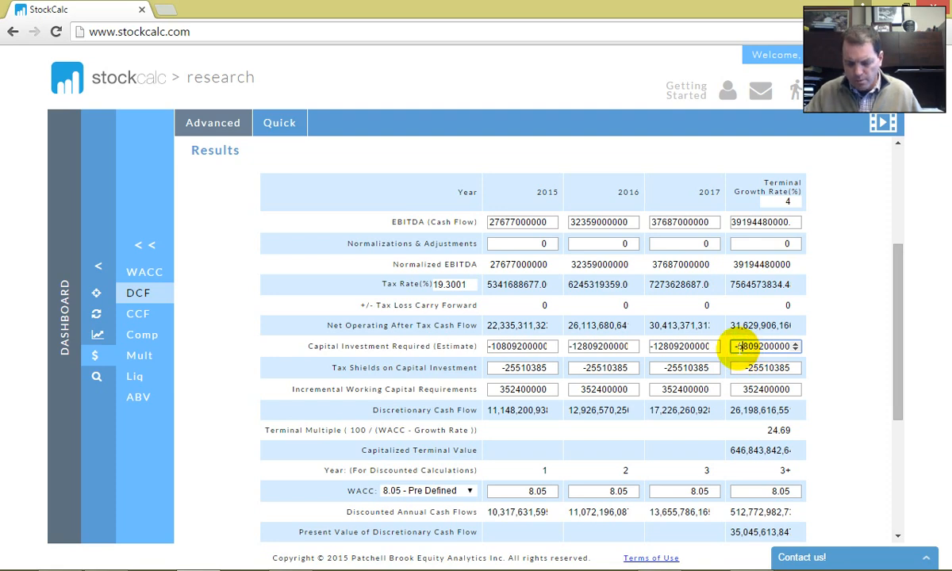
{"action": "left_click", "coordinate": [861, 340]}
{"action": "left_click_drag", "start_coordinate": [899, 324], "coordinate": [903, 235]}
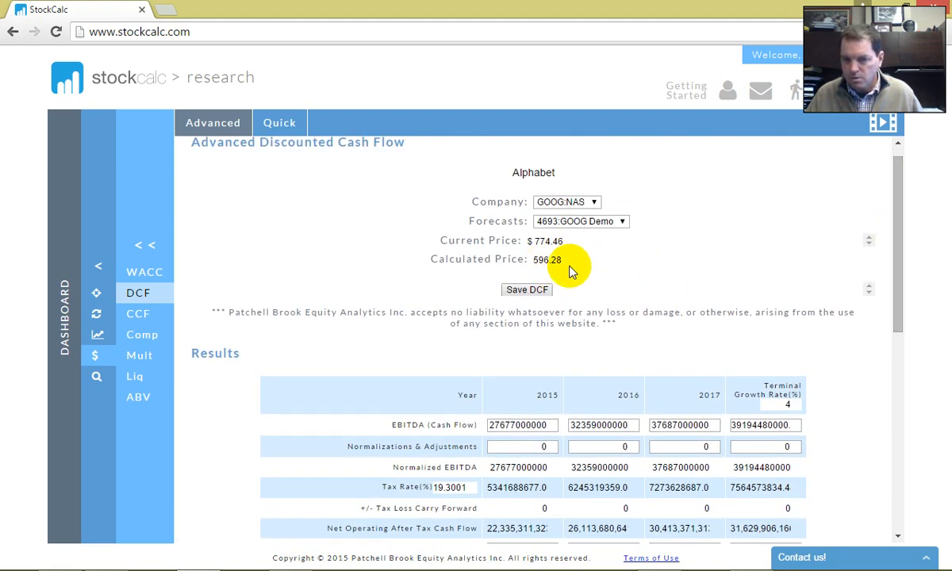
- Set the terminal growth rate to 5% and check the calculated price per share
{"action": "left_click_drag", "start_coordinate": [895, 252], "coordinate": [901, 333]}
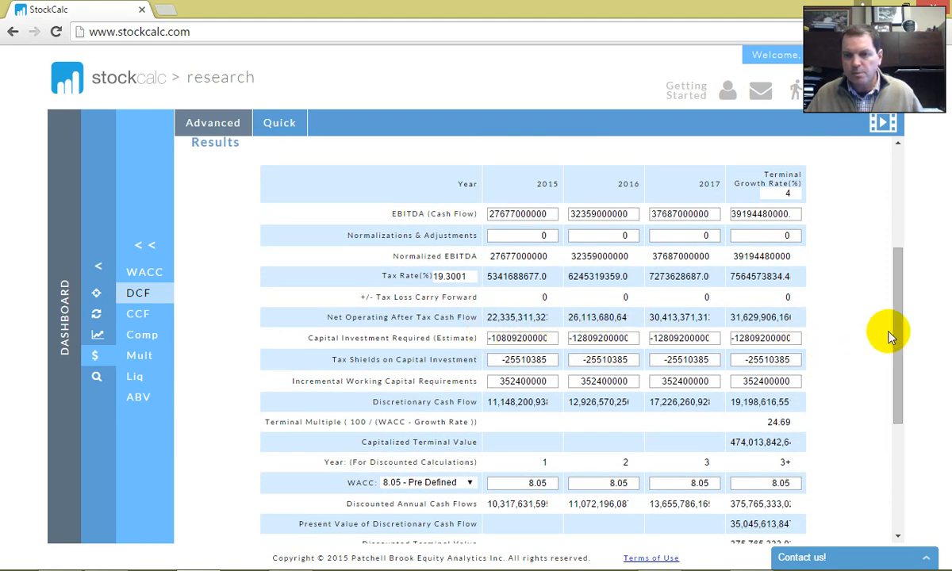
{"action": "scroll", "coordinate": [894, 306], "scroll_direction": "up", "scroll_amount": 1}
{"action": "left_click_drag", "start_coordinate": [898, 295], "coordinate": [899, 306]}
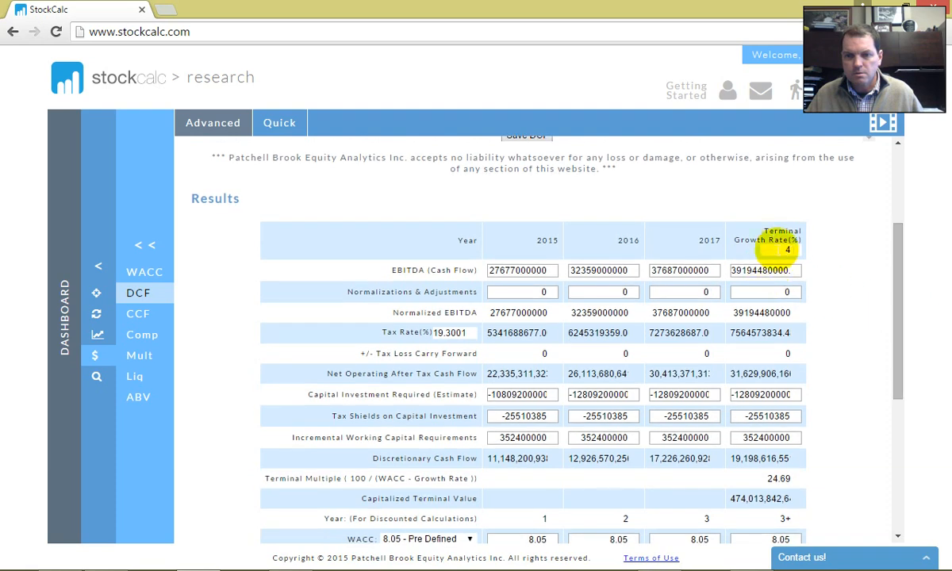
{"action": "left_click_drag", "start_coordinate": [779, 250], "coordinate": [815, 252]}
{"action": "type", "text": "5"}
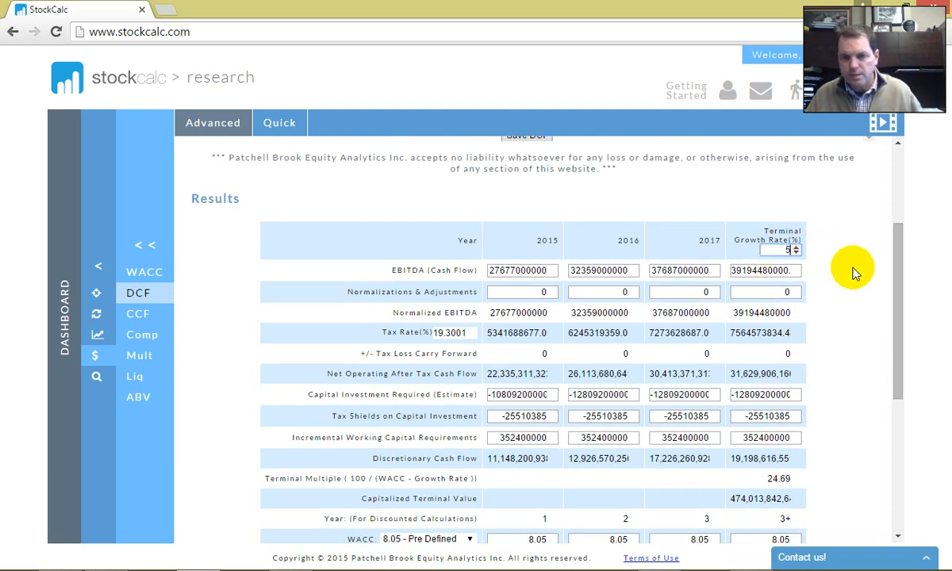
{"action": "left_click", "coordinate": [861, 266]}
{"action": "left_click_drag", "start_coordinate": [899, 261], "coordinate": [899, 174]}
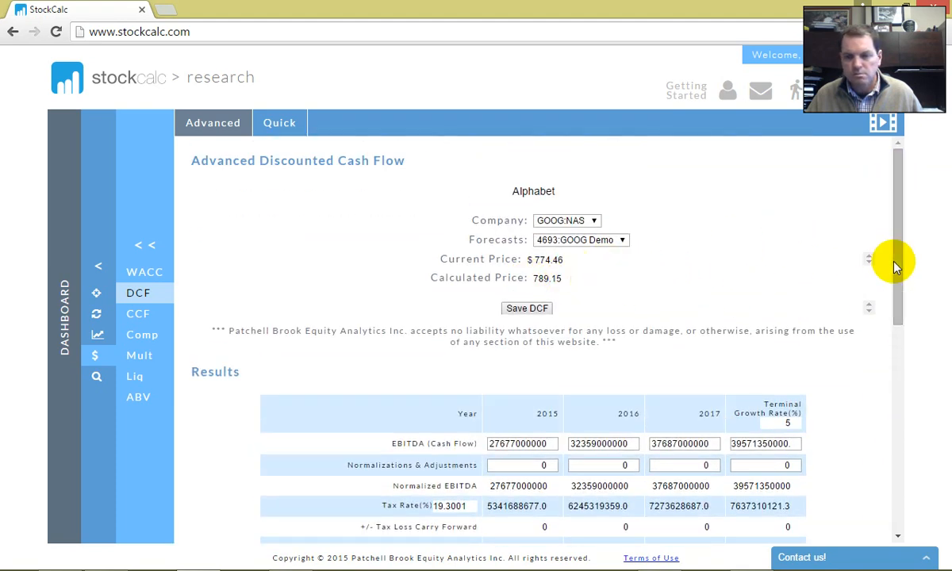
- Review the terminal growth rate, capital investment and WACC assumptions together with the calculated and current prices
{"action": "left_click_drag", "start_coordinate": [895, 255], "coordinate": [888, 346]}
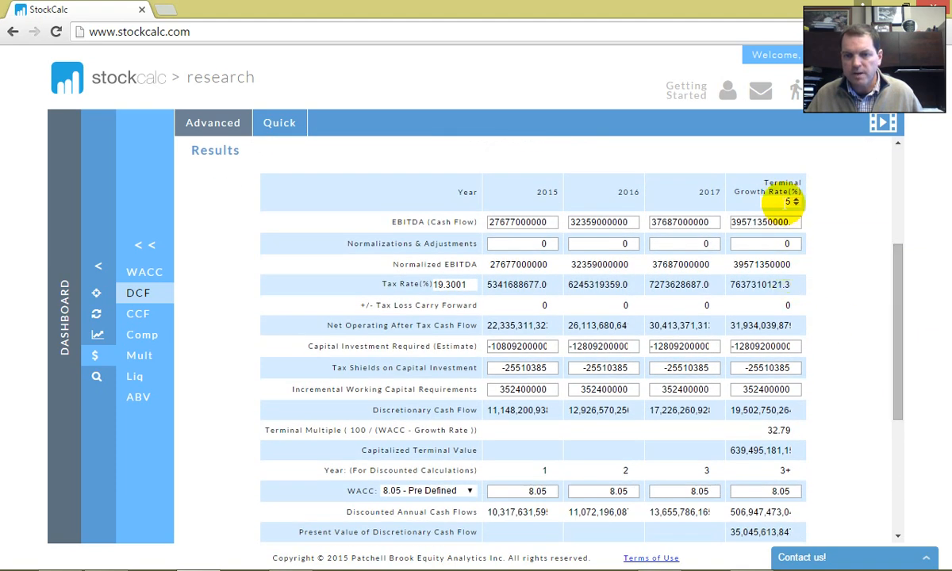
{"action": "left_click_drag", "start_coordinate": [896, 295], "coordinate": [899, 208]}
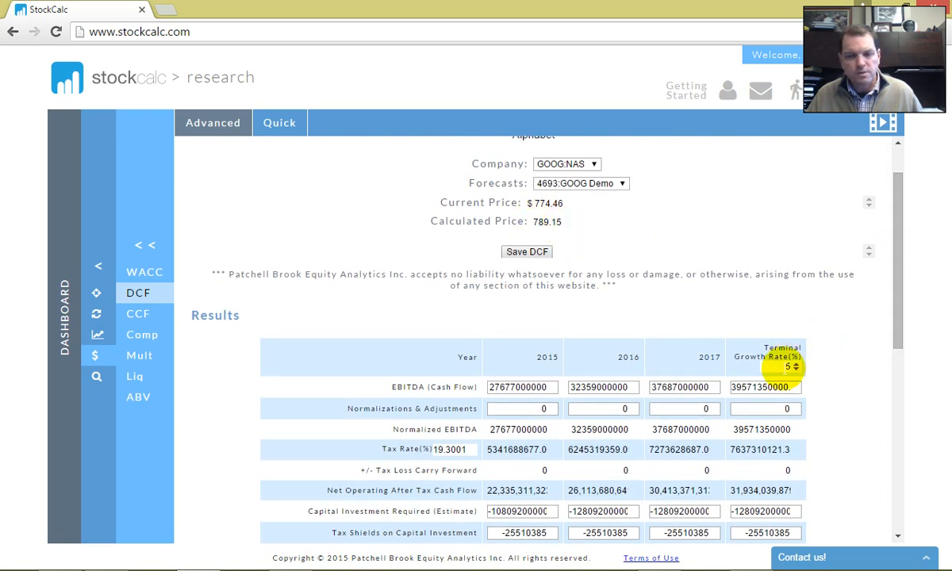
{"action": "double_click", "coordinate": [794, 367]}
{"action": "left_click", "coordinate": [854, 323]}
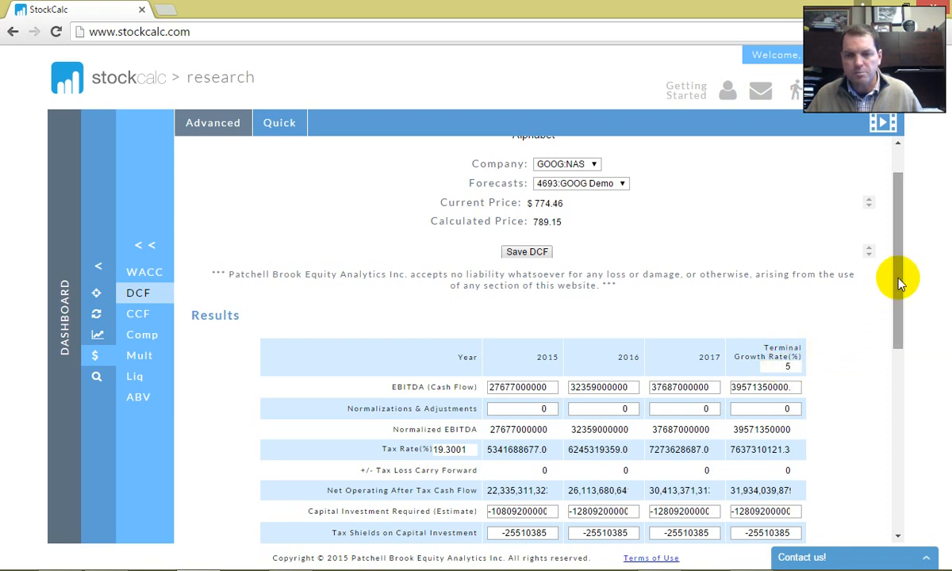
{"action": "left_click_drag", "start_coordinate": [899, 287], "coordinate": [856, 277]}
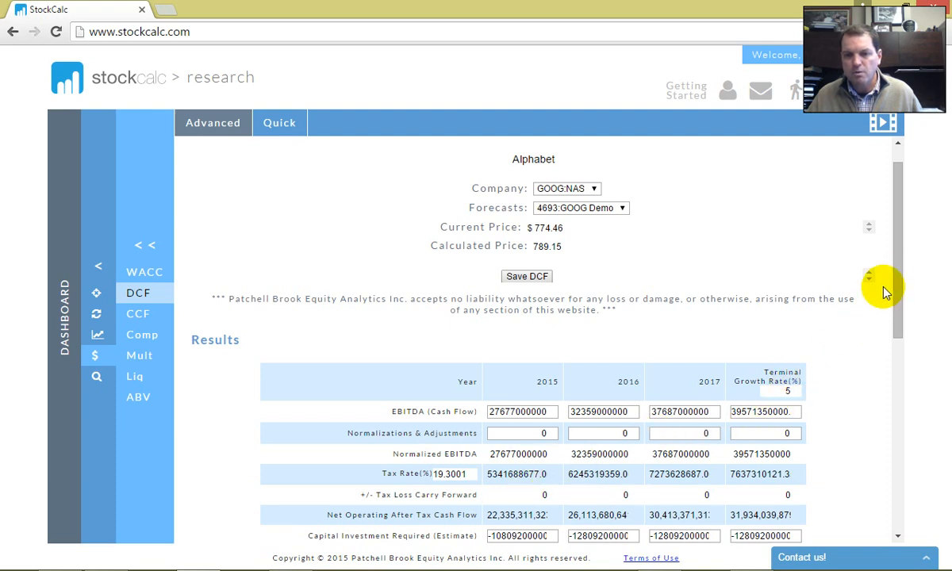
{"action": "left_click_drag", "start_coordinate": [896, 255], "coordinate": [748, 276]}
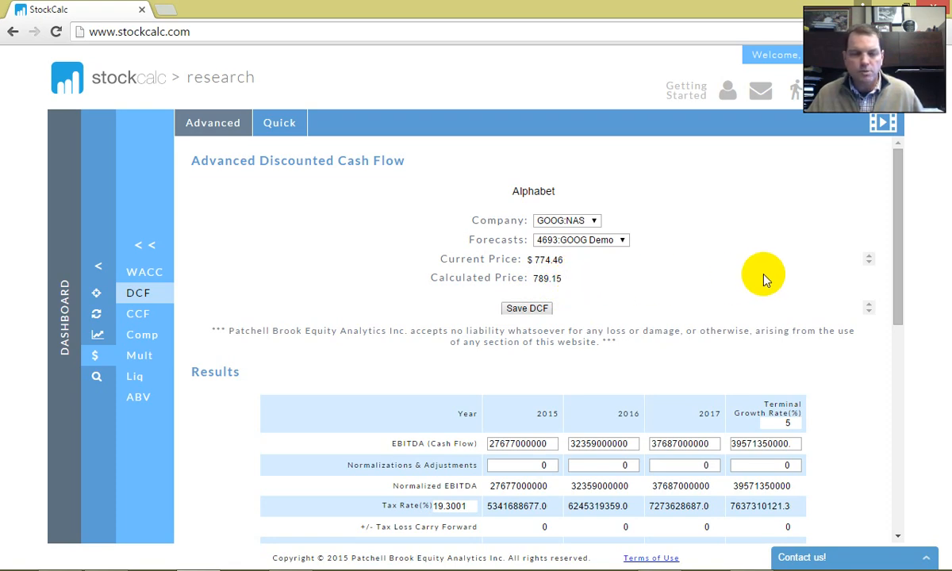
{"action": "left_click_drag", "start_coordinate": [900, 235], "coordinate": [903, 282]}
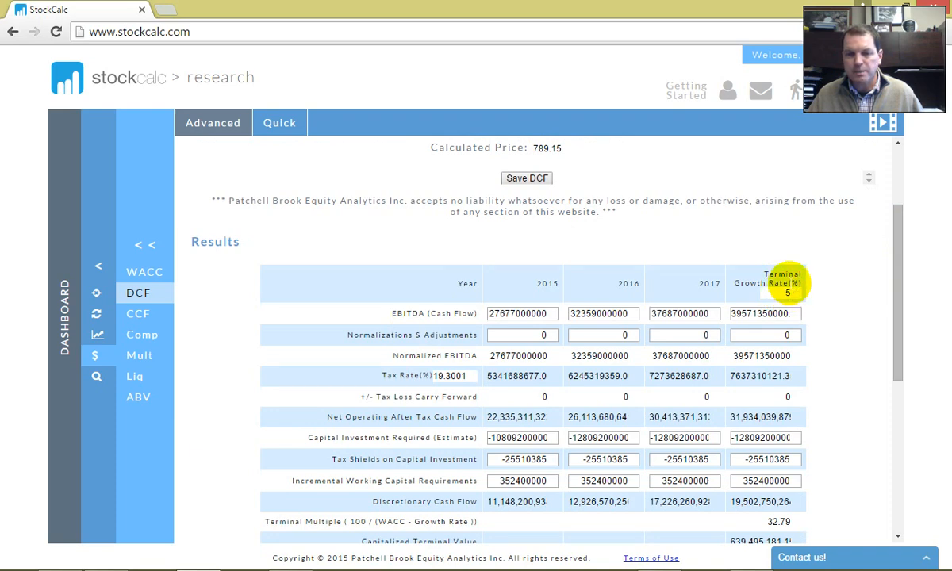
{"action": "left_click_drag", "start_coordinate": [902, 261], "coordinate": [901, 334]}
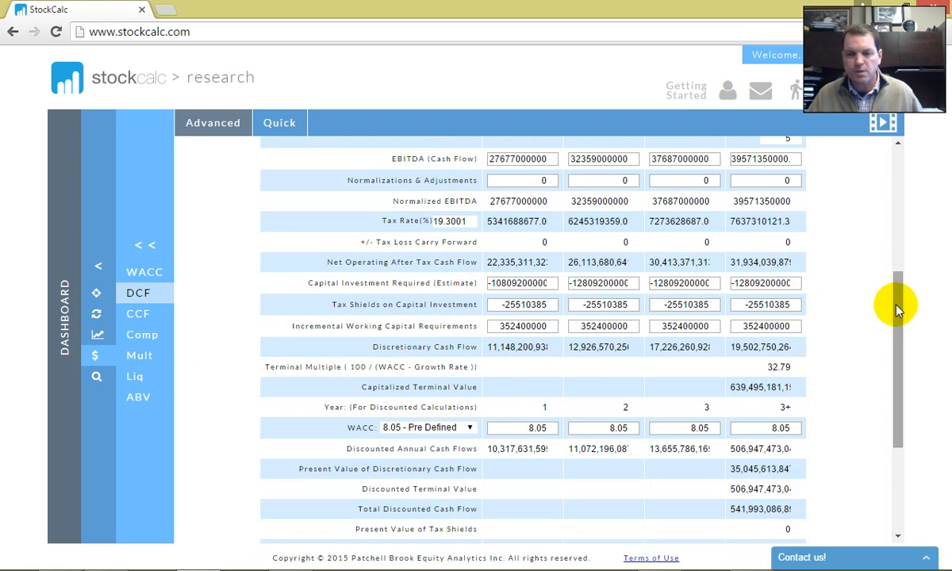
{"action": "left_click_drag", "start_coordinate": [899, 304], "coordinate": [909, 187]}
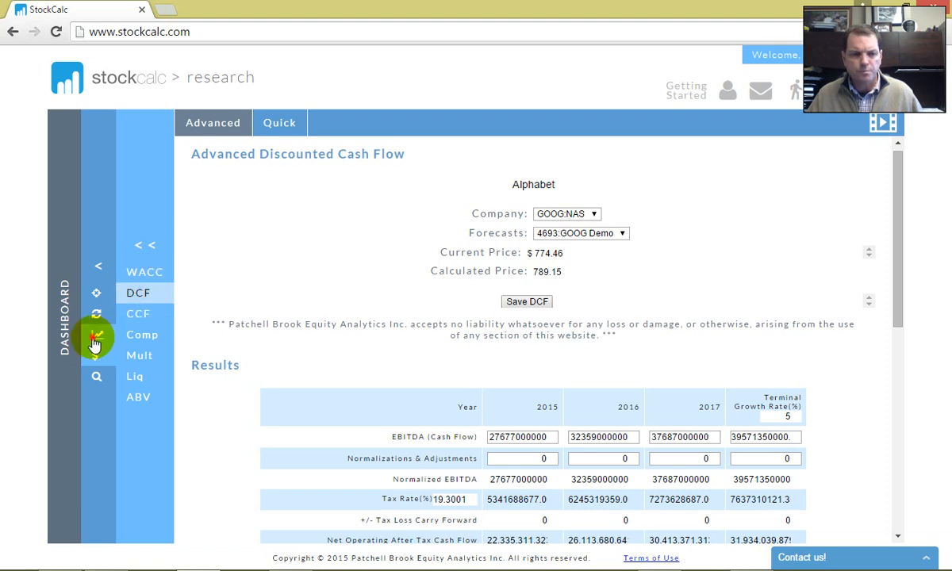
- Look over the available forecast methods and valuation models, with the discounted cash flow kept open
{"action": "mouse_move", "coordinate": [96, 334]}
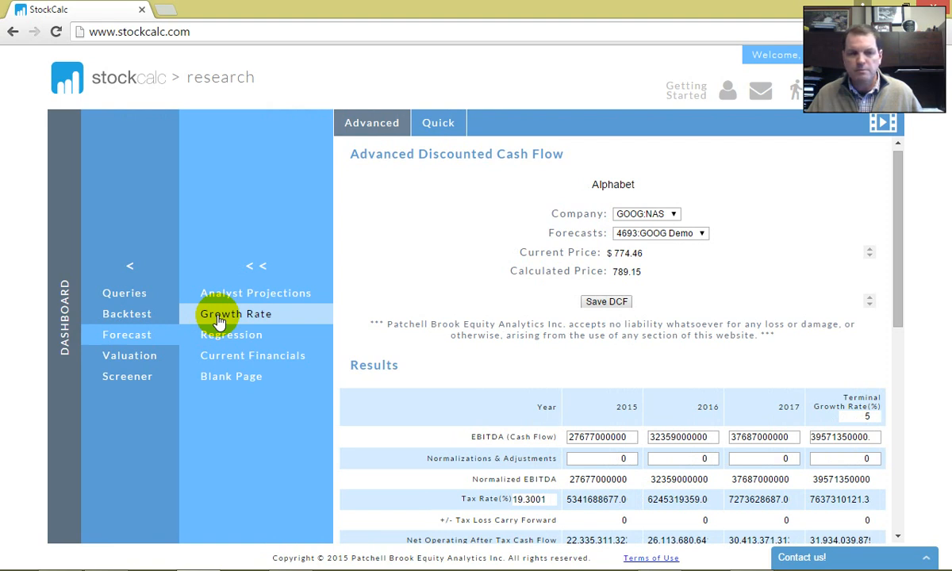
{"action": "left_click", "coordinate": [117, 359]}
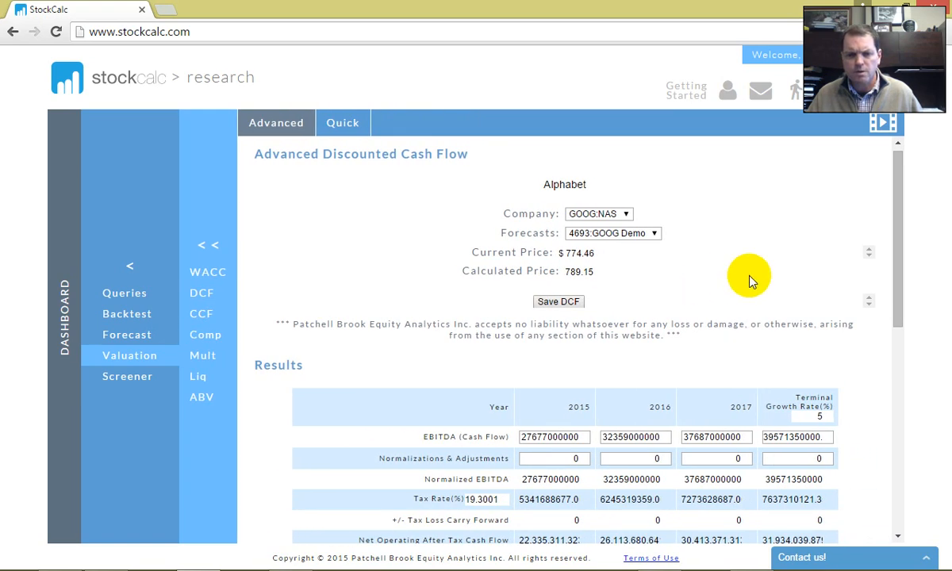
{"action": "mouse_move", "coordinate": [895, 230]}
{"action": "left_mouse_down"}
{"action": "mouse_move", "coordinate": [903, 440]}
{"action": "mouse_move", "coordinate": [901, 219]}
{"action": "left_mouse_up"}
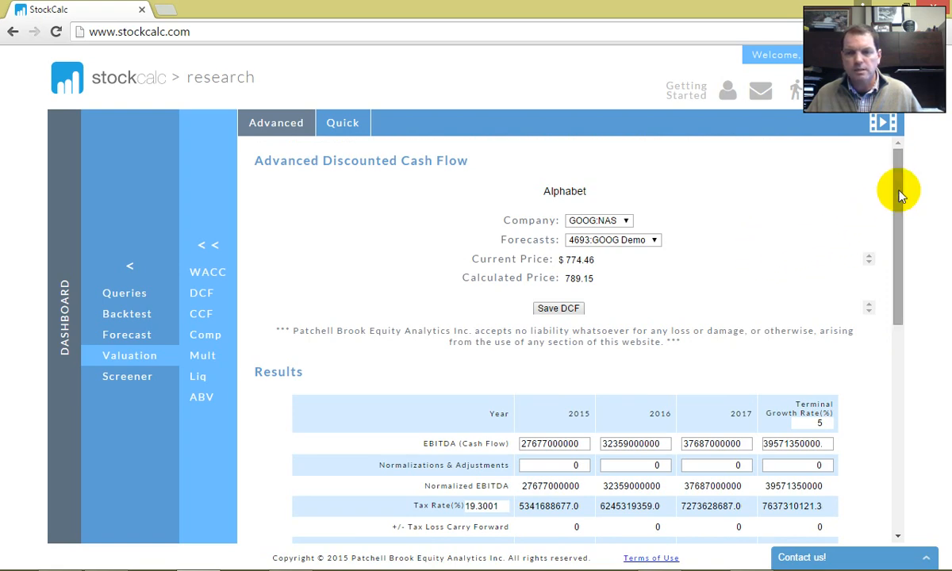
{"action": "mouse_move", "coordinate": [901, 191]}
{"action": "left_mouse_down"}
{"action": "mouse_move", "coordinate": [899, 407]}
{"action": "mouse_move", "coordinate": [908, 191]}
{"action": "left_mouse_up"}
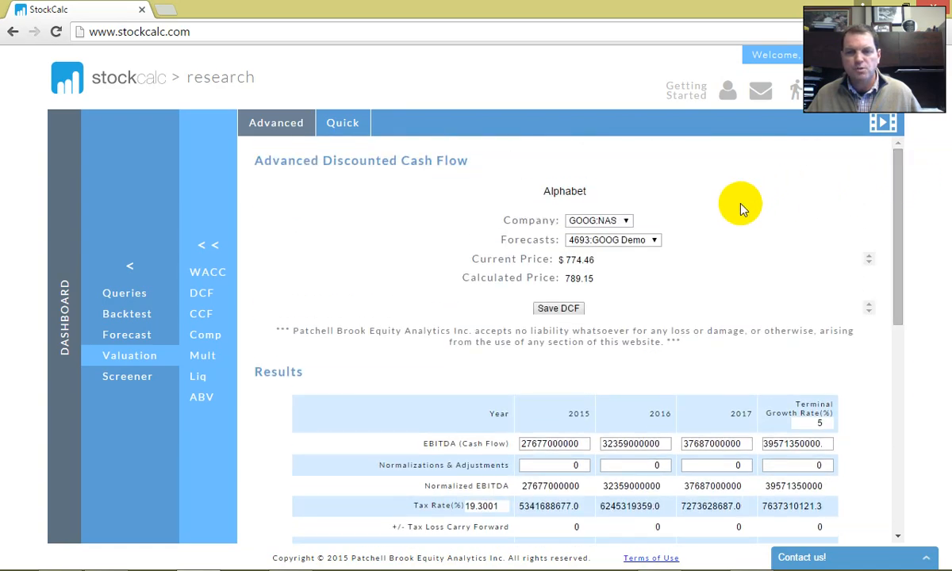